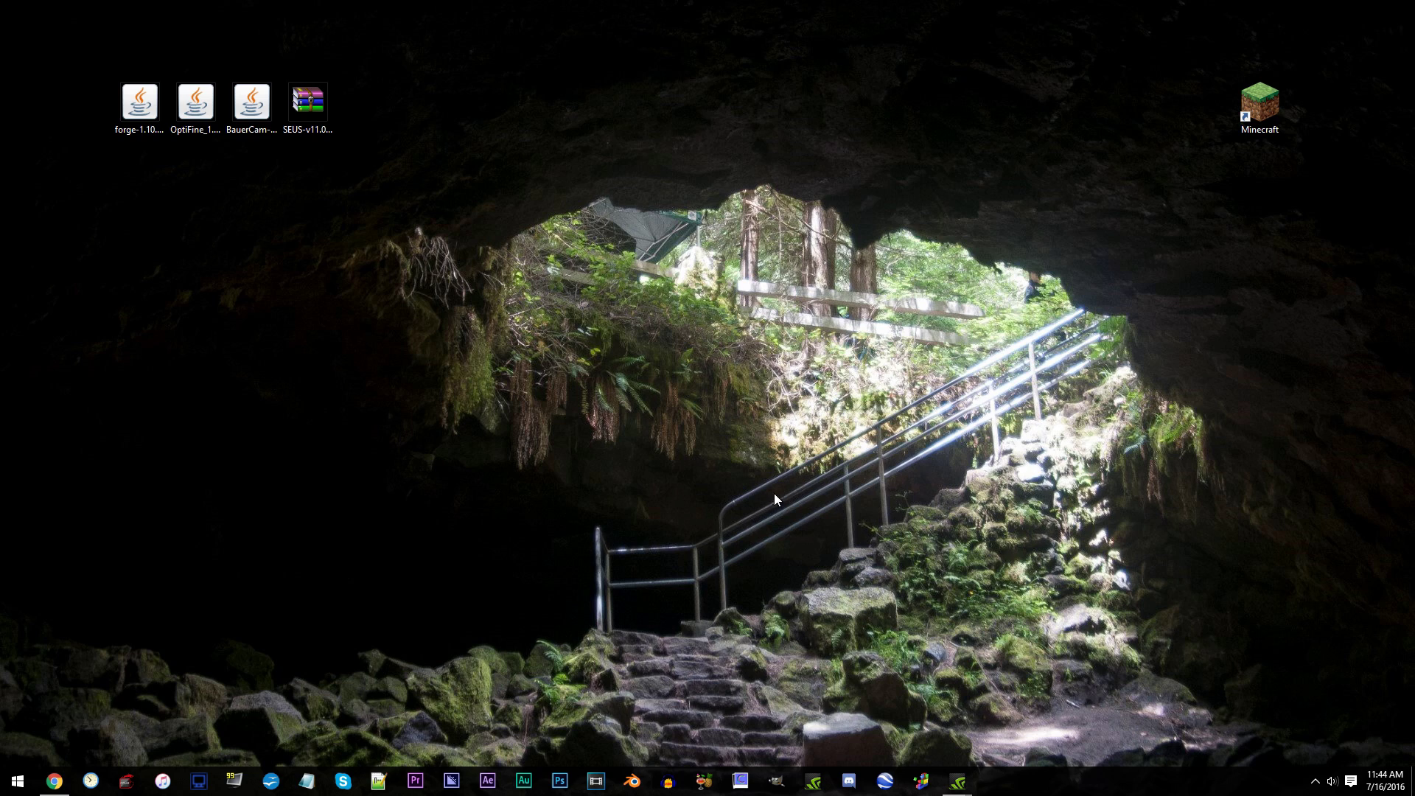
Check the full file names of the Forge, OptiFine, BauerCam and SEUS downloads on the desktop.
left_click(137, 116)
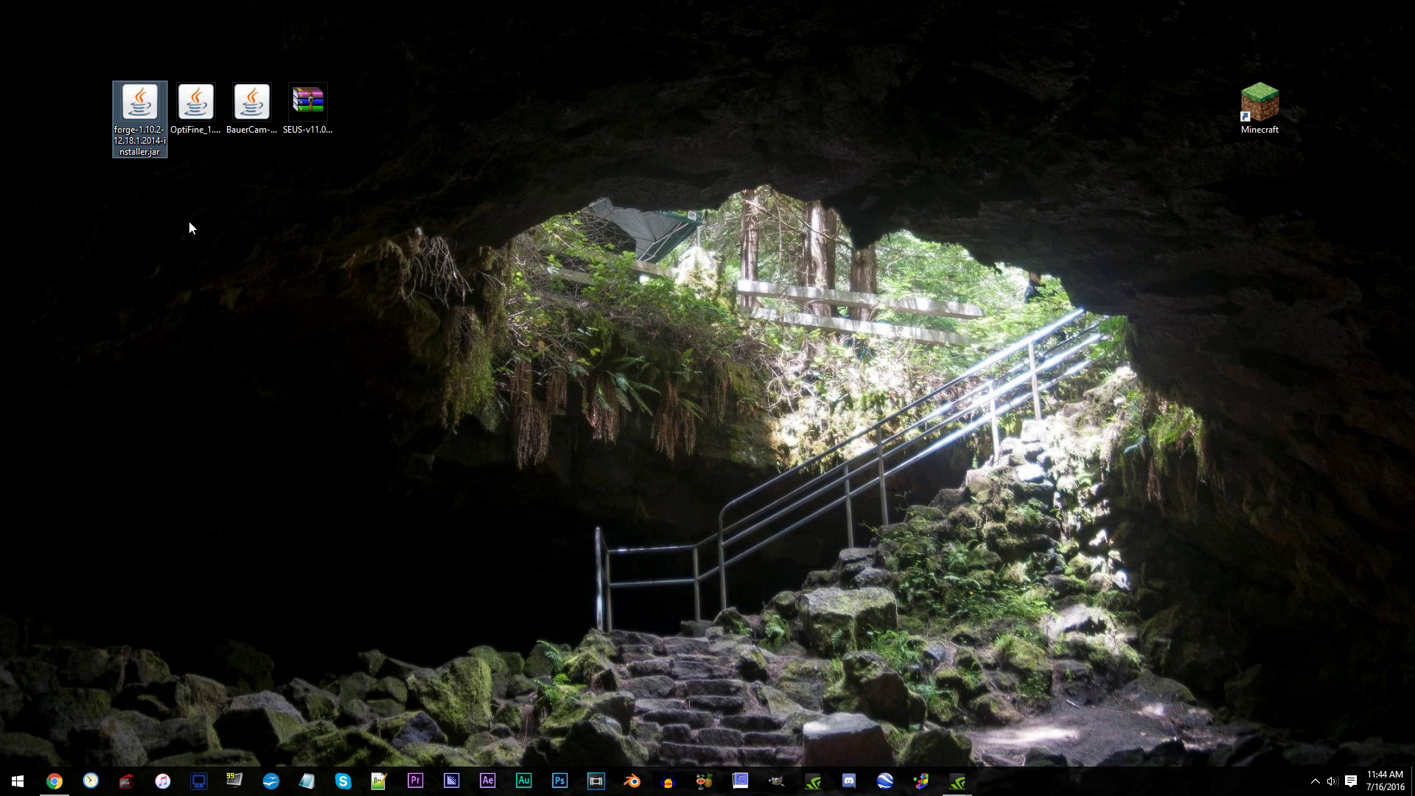
left_click(189, 118)
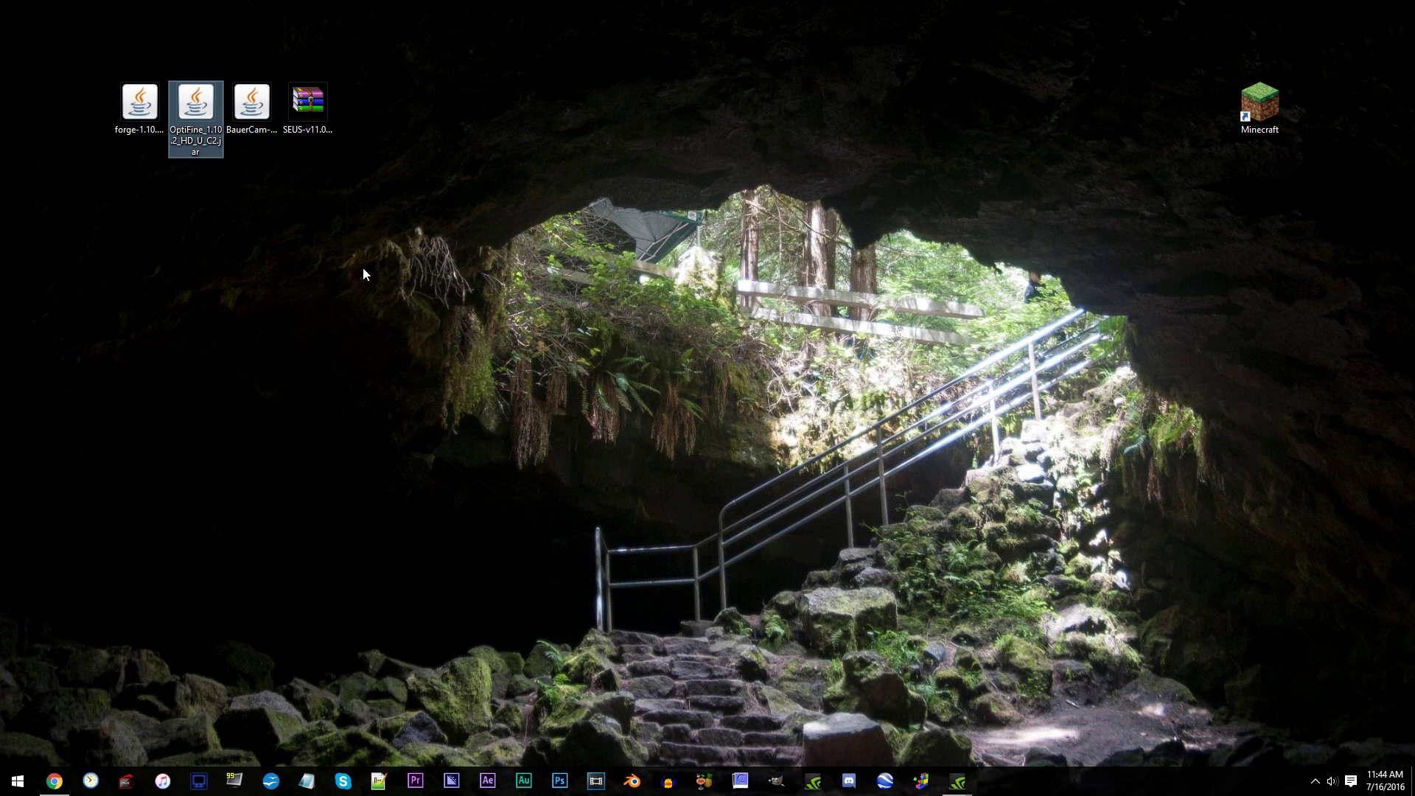
left_click(252, 107)
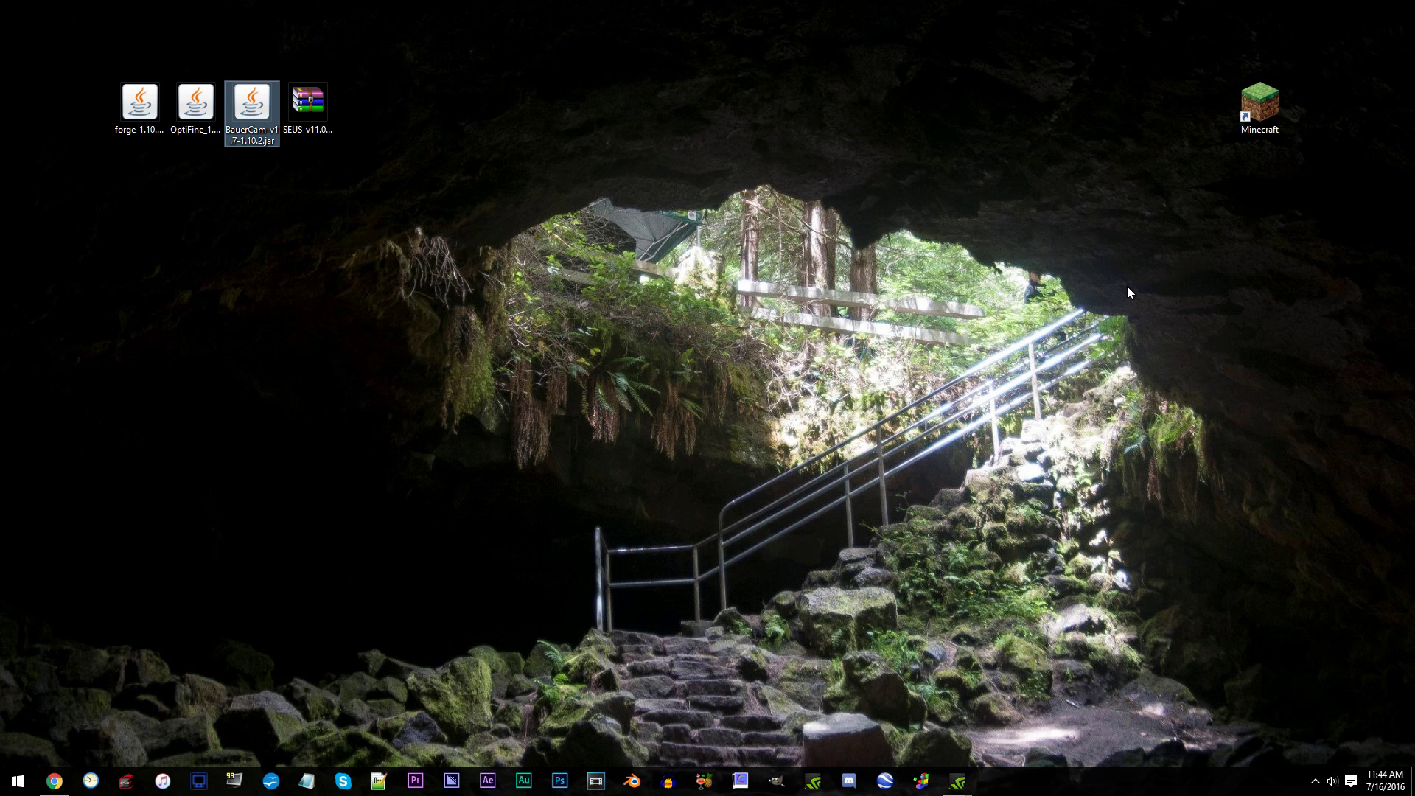
left_click(312, 104)
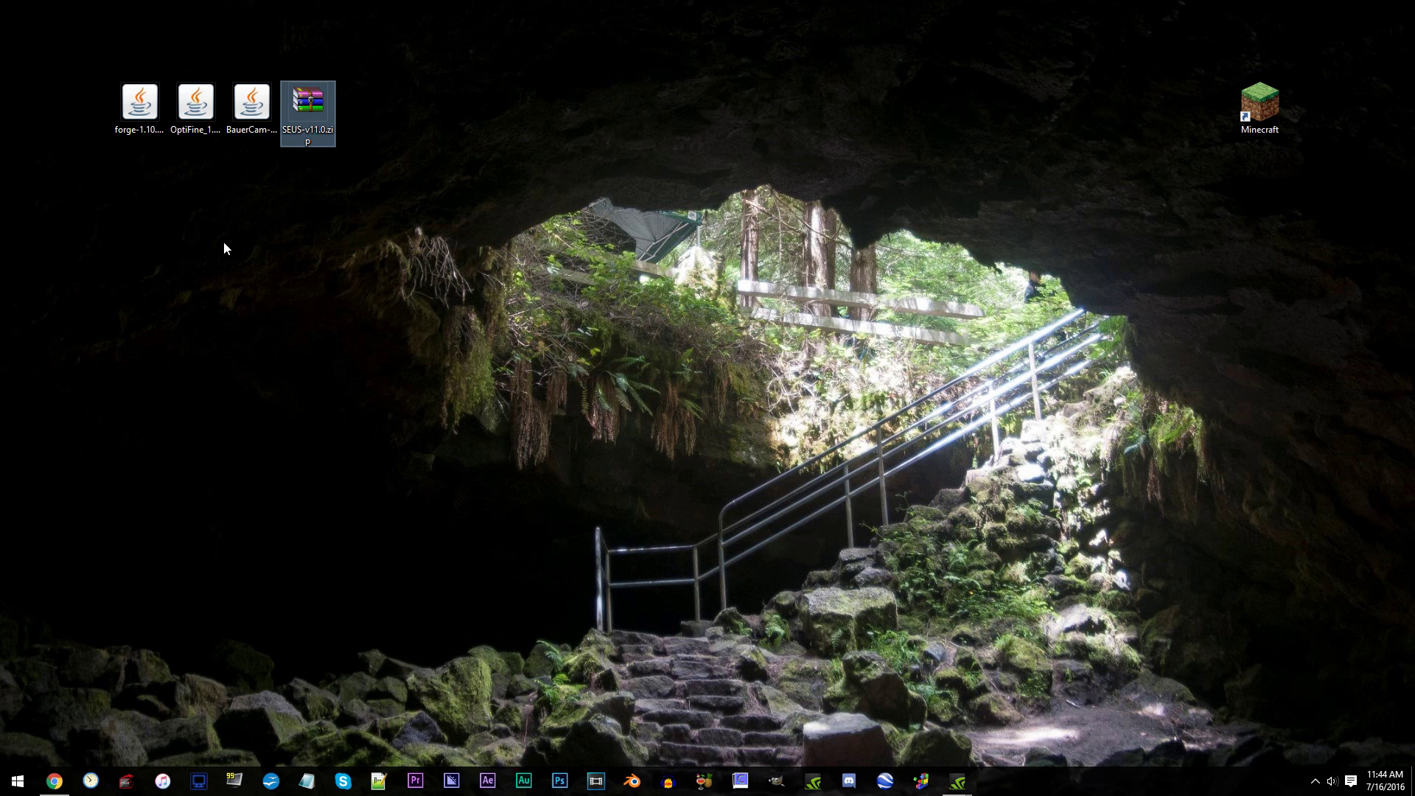
left_click(457, 315)
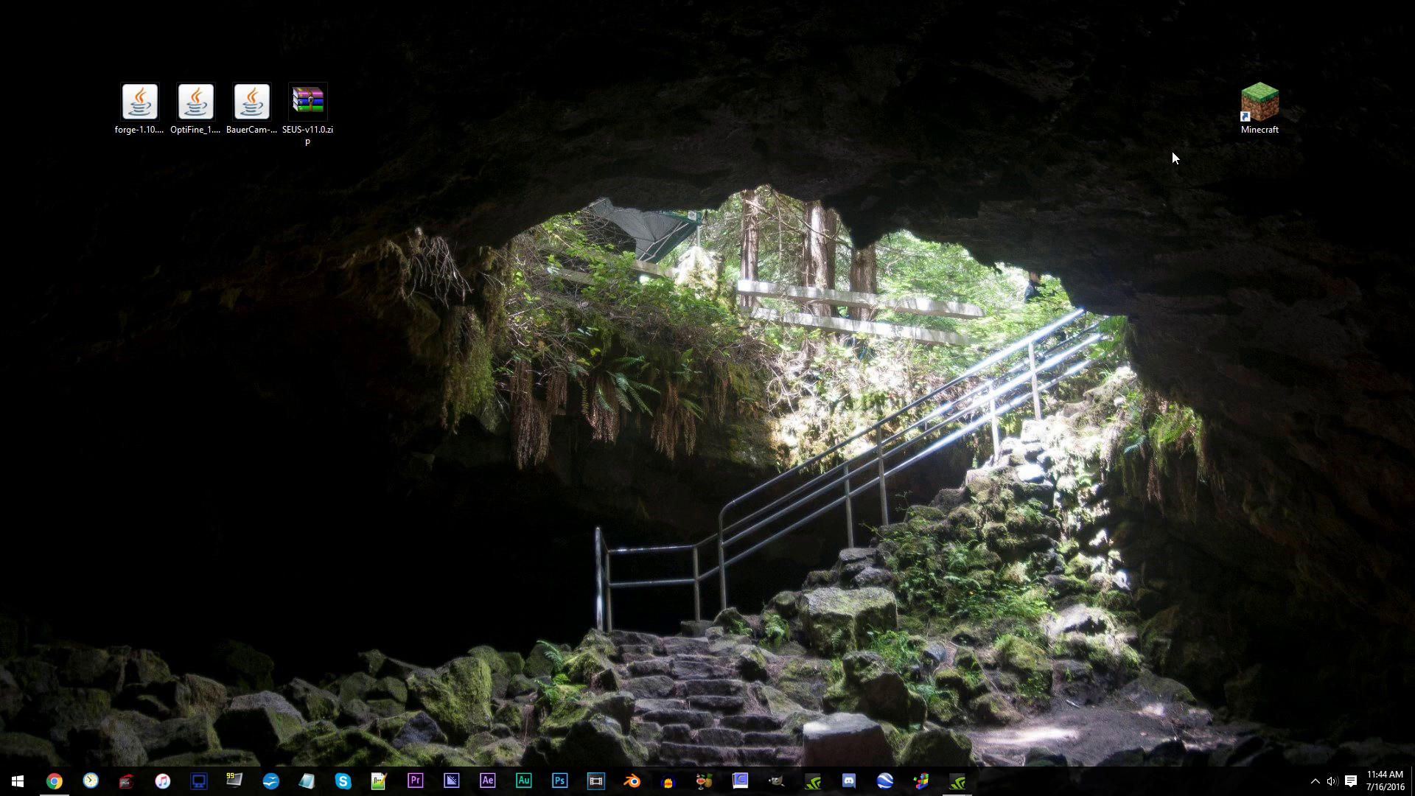
Start a new profile in the Minecraft launcher named "Forge - 1.10.2 shaders w/ mods" that uses release 1.10.2.
left_click(1255, 106)
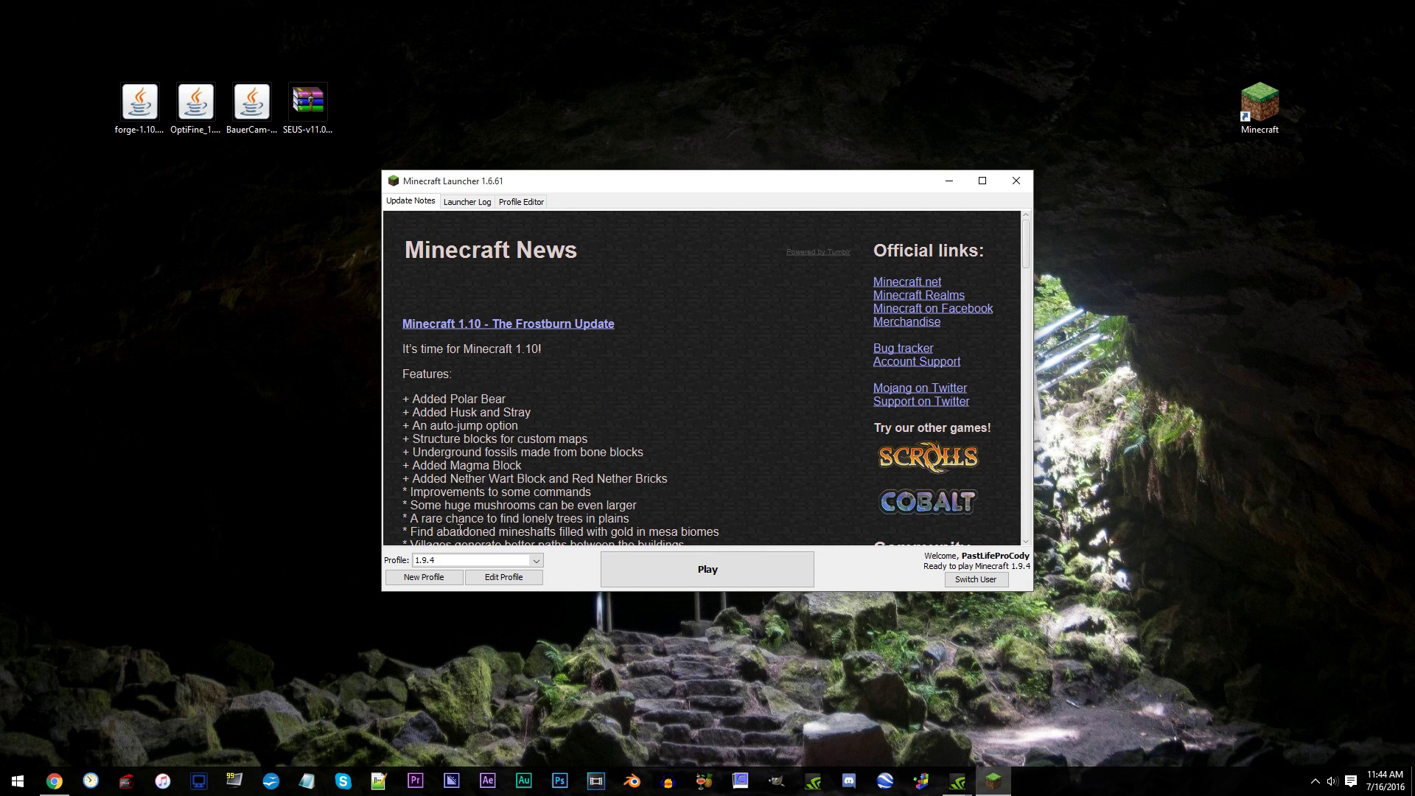
left_click(424, 577)
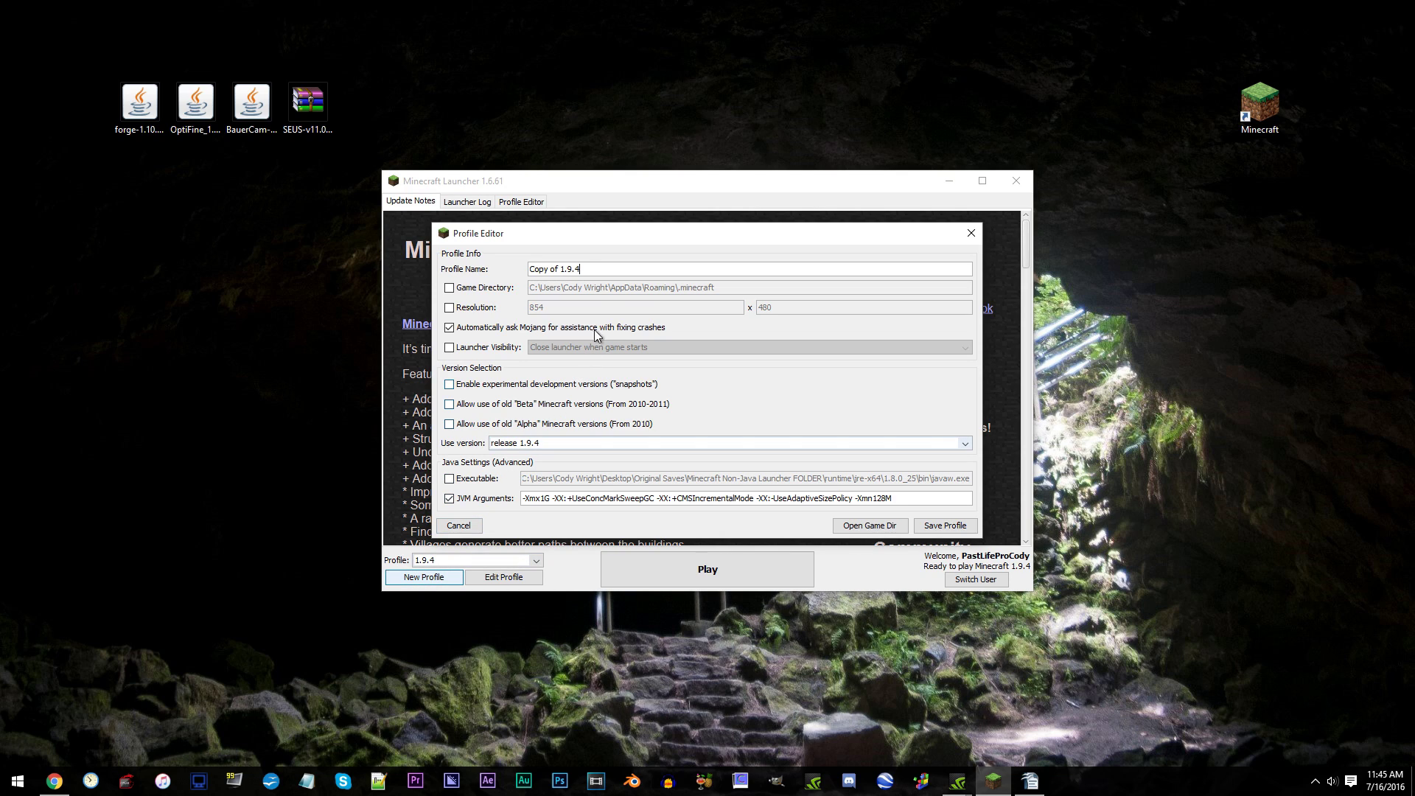
left_click_drag(586, 269, 528, 269)
type("Forge - 1.10.2 shaders w/ mods")
left_click(547, 445)
left_click_drag(964, 474, 964, 463)
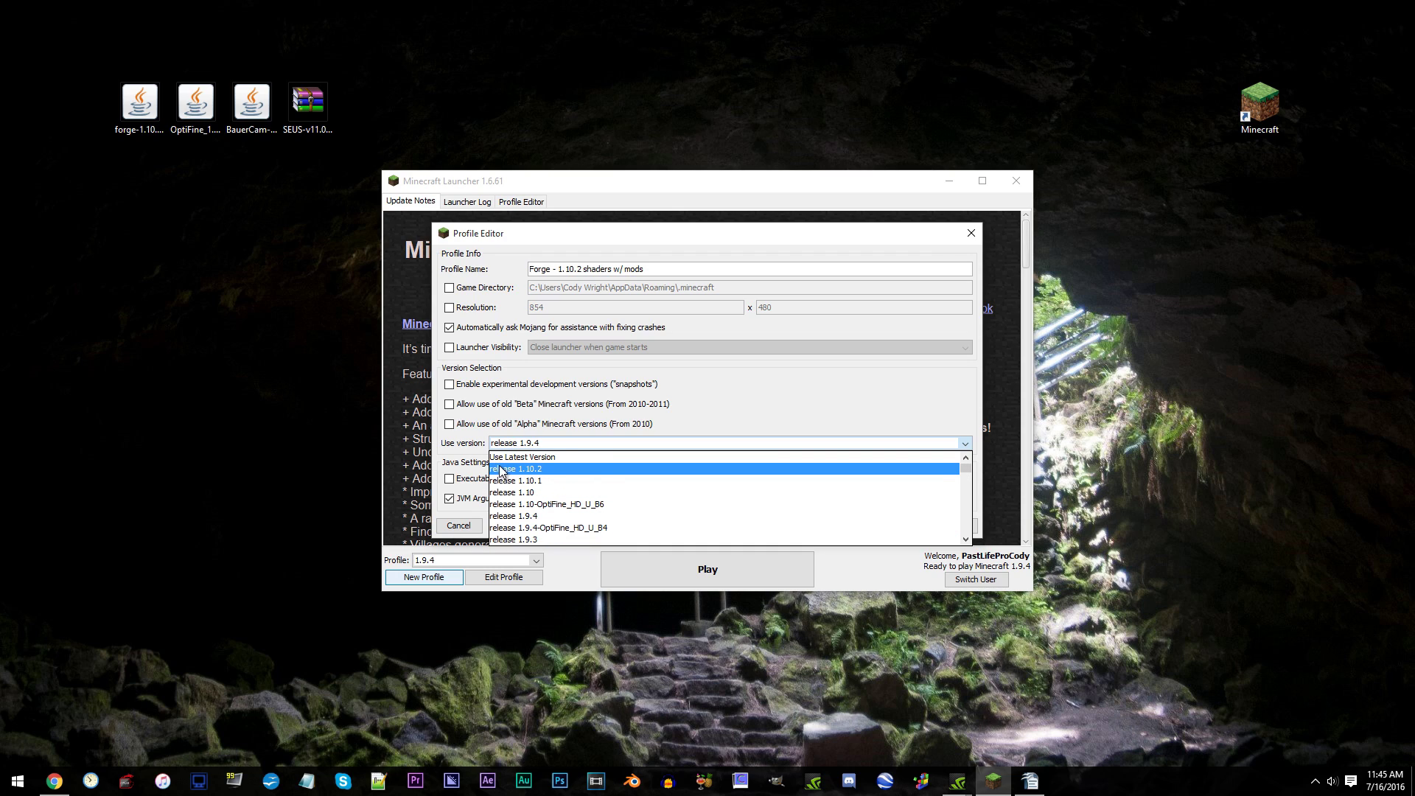
left_click(575, 472)
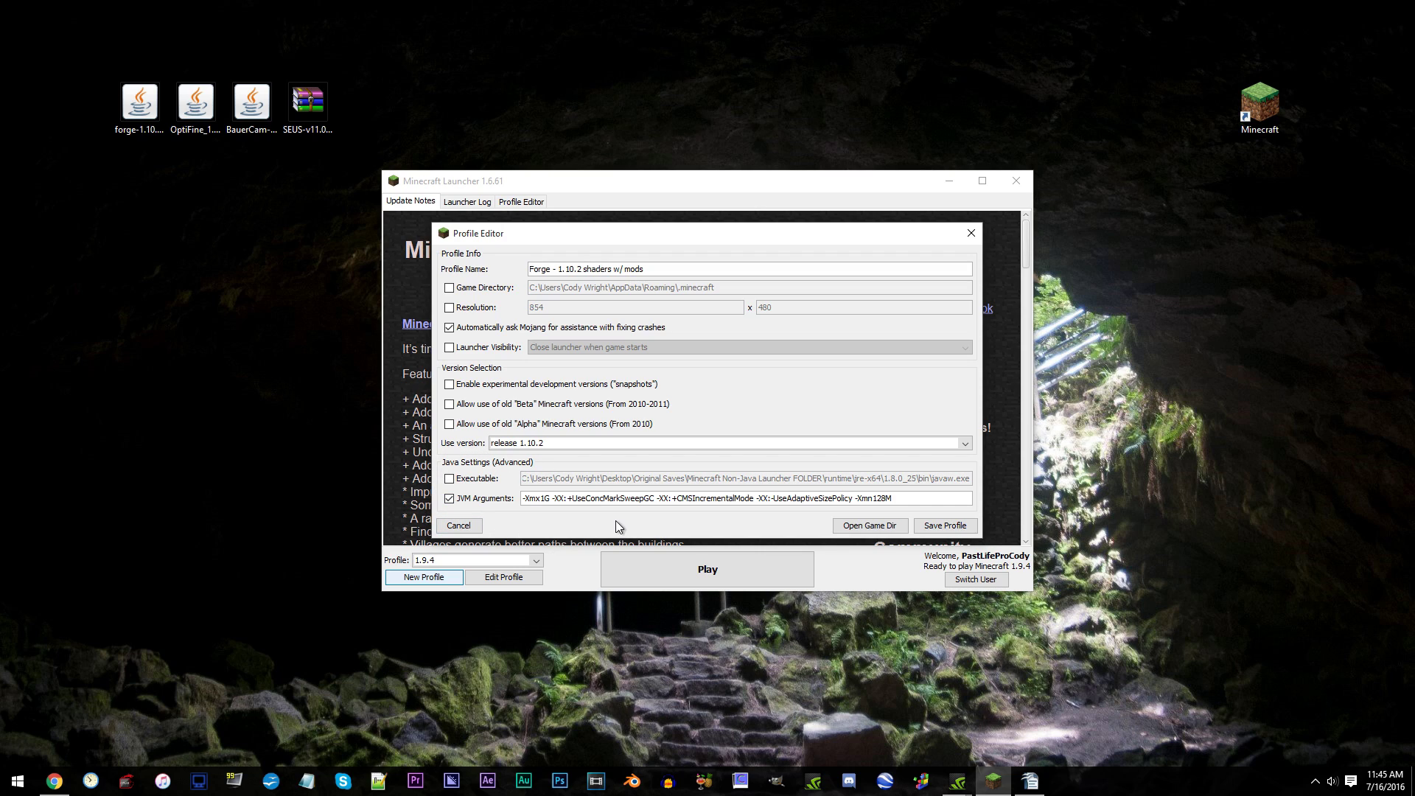
Set the maximum memory in the profile's JVM arguments to 4 GB (-Xmx4G) and save the profile.
left_click(547, 499)
key("BackSpace")
type("4")
left_click(950, 525)
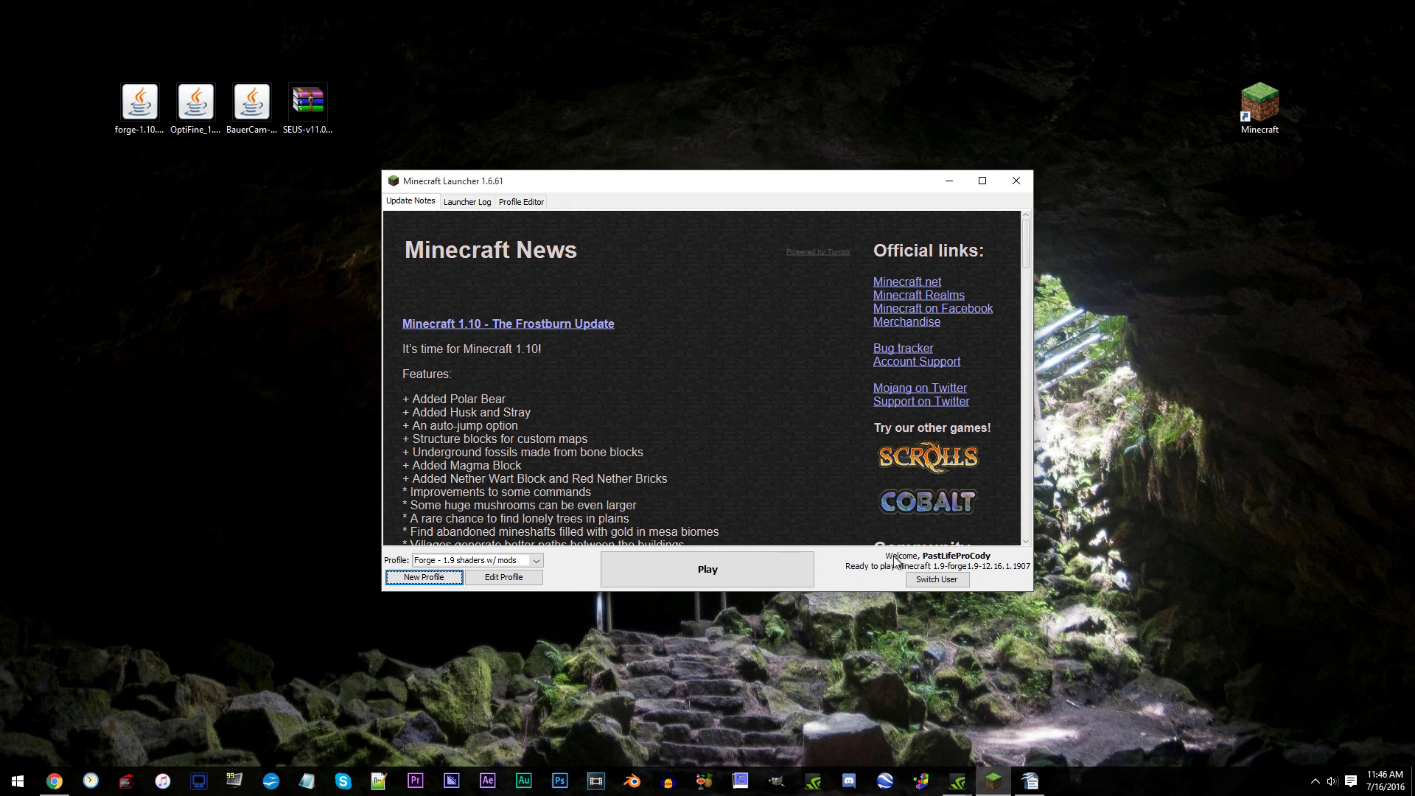
Launch the game once with the "Forge - 1.10.2 shaders w/ mods" profile and quit it from the title screen.
left_click(479, 560)
scroll(451, 600, "down", 1)
left_click(454, 608)
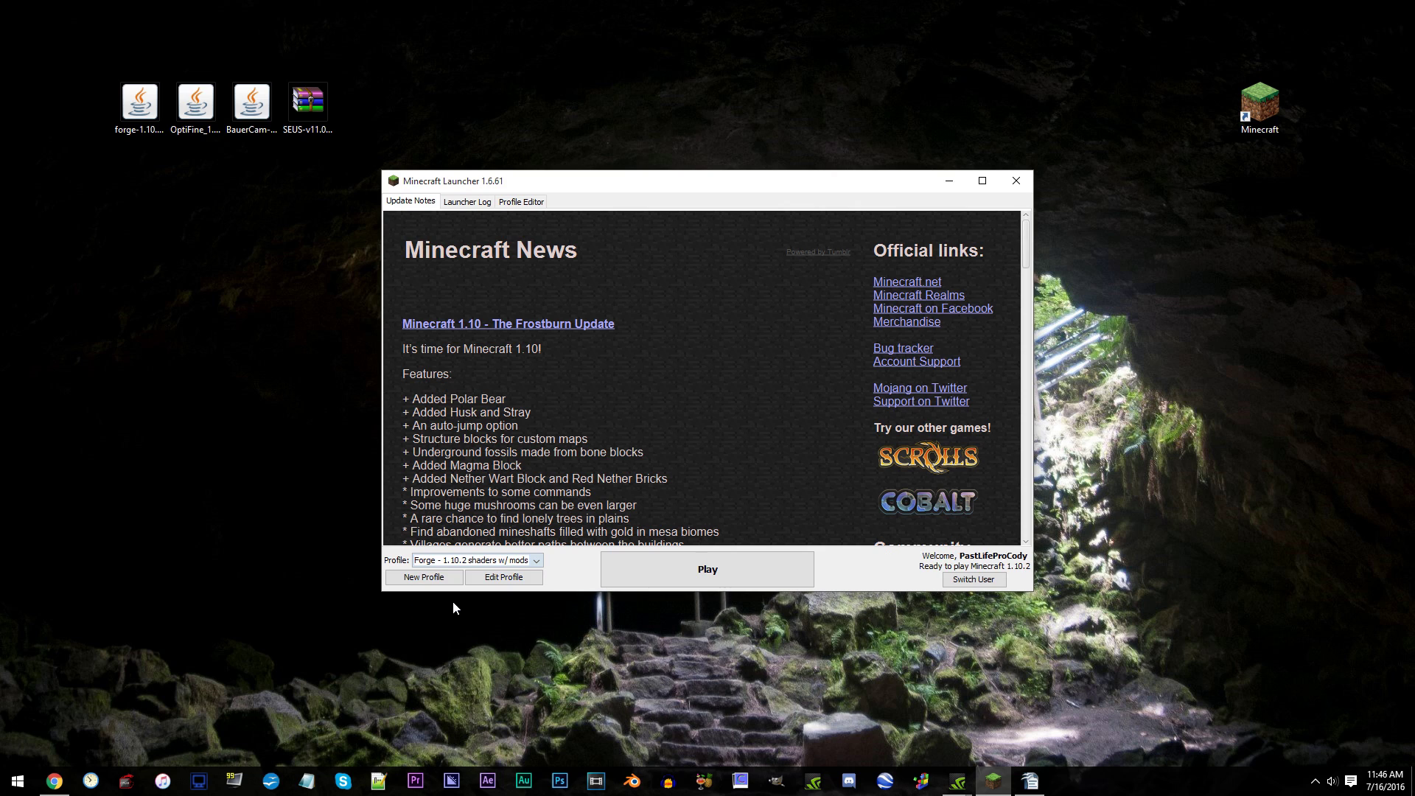
left_click(786, 572)
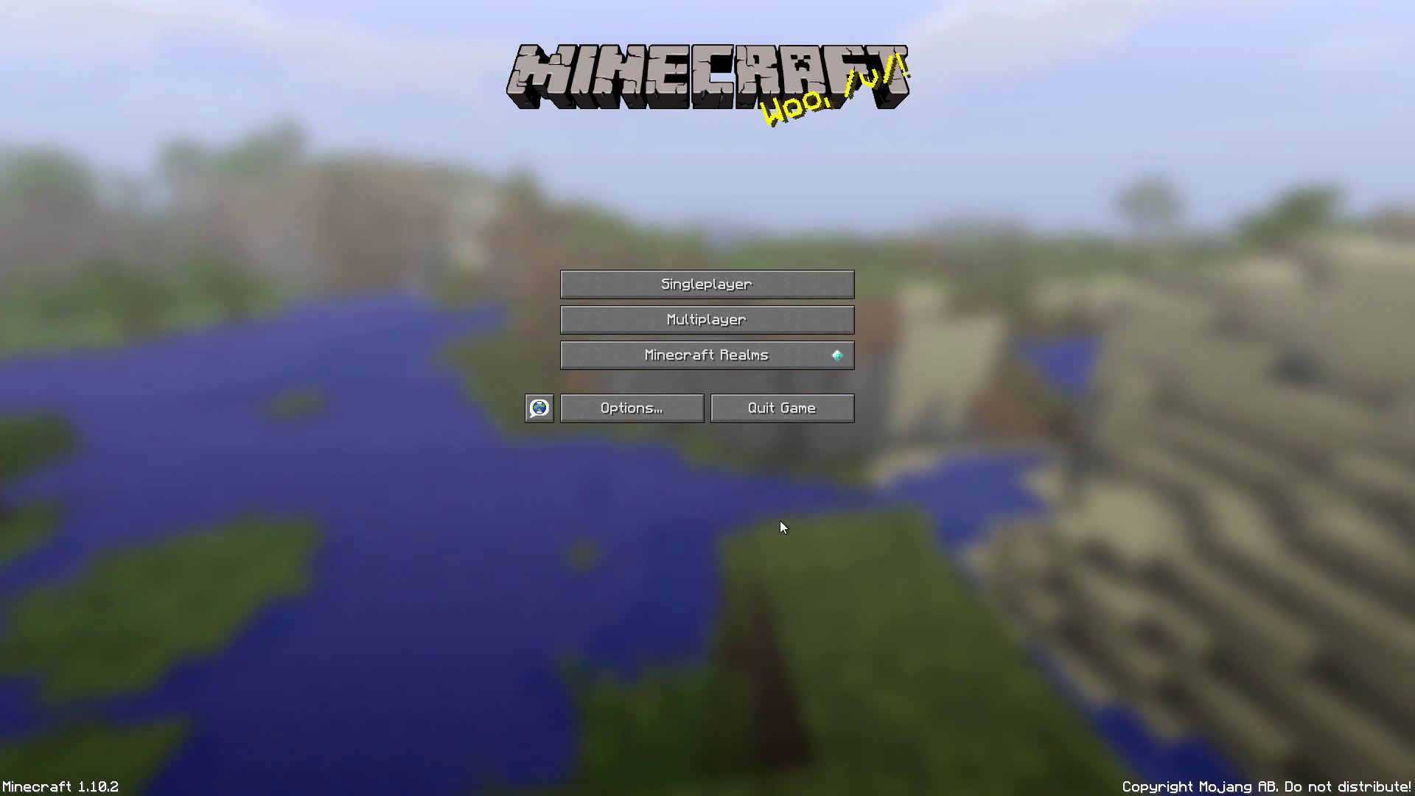
left_click(764, 408)
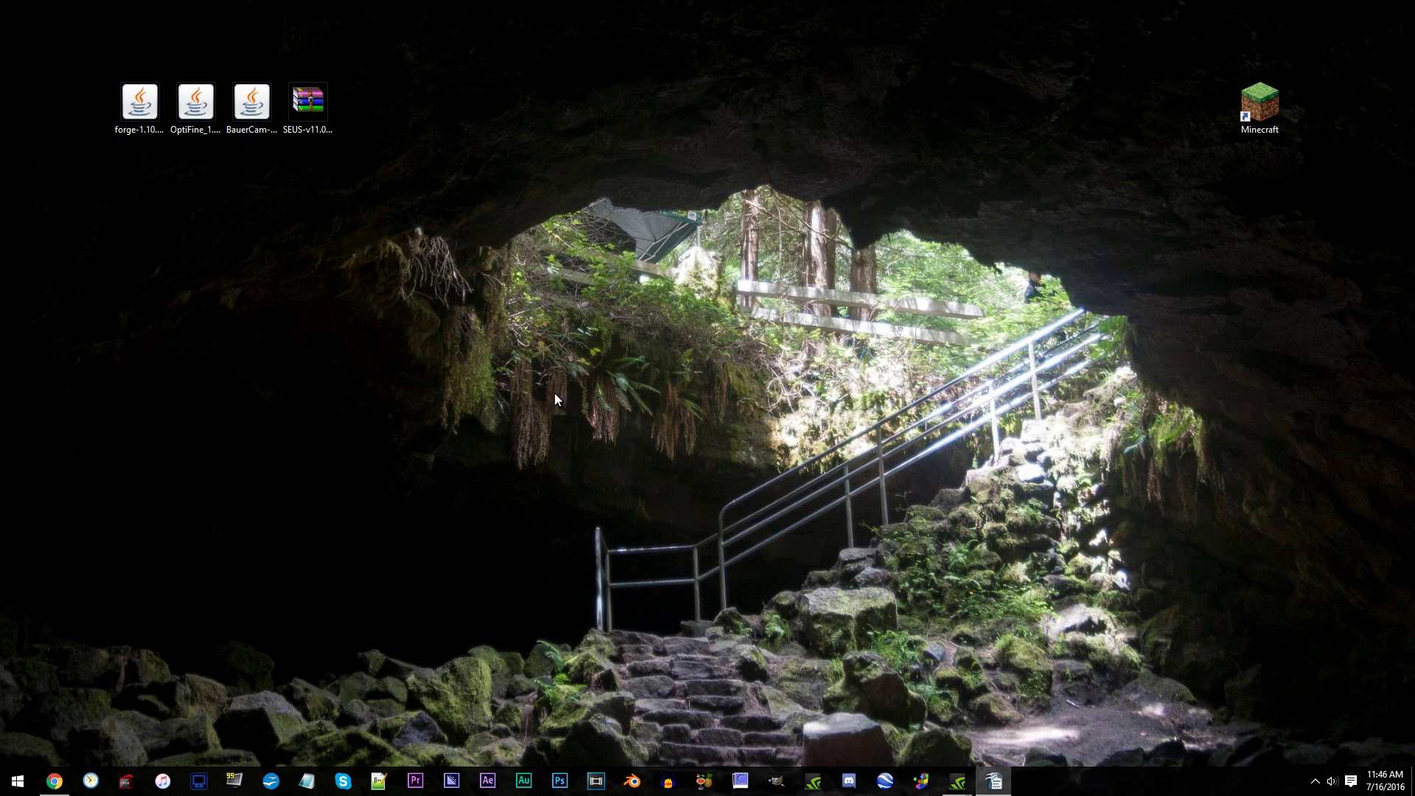
Run the Forge 1.10.2-12.18.1.2014 installer from the desktop and complete the client installation.
double_click(130, 113)
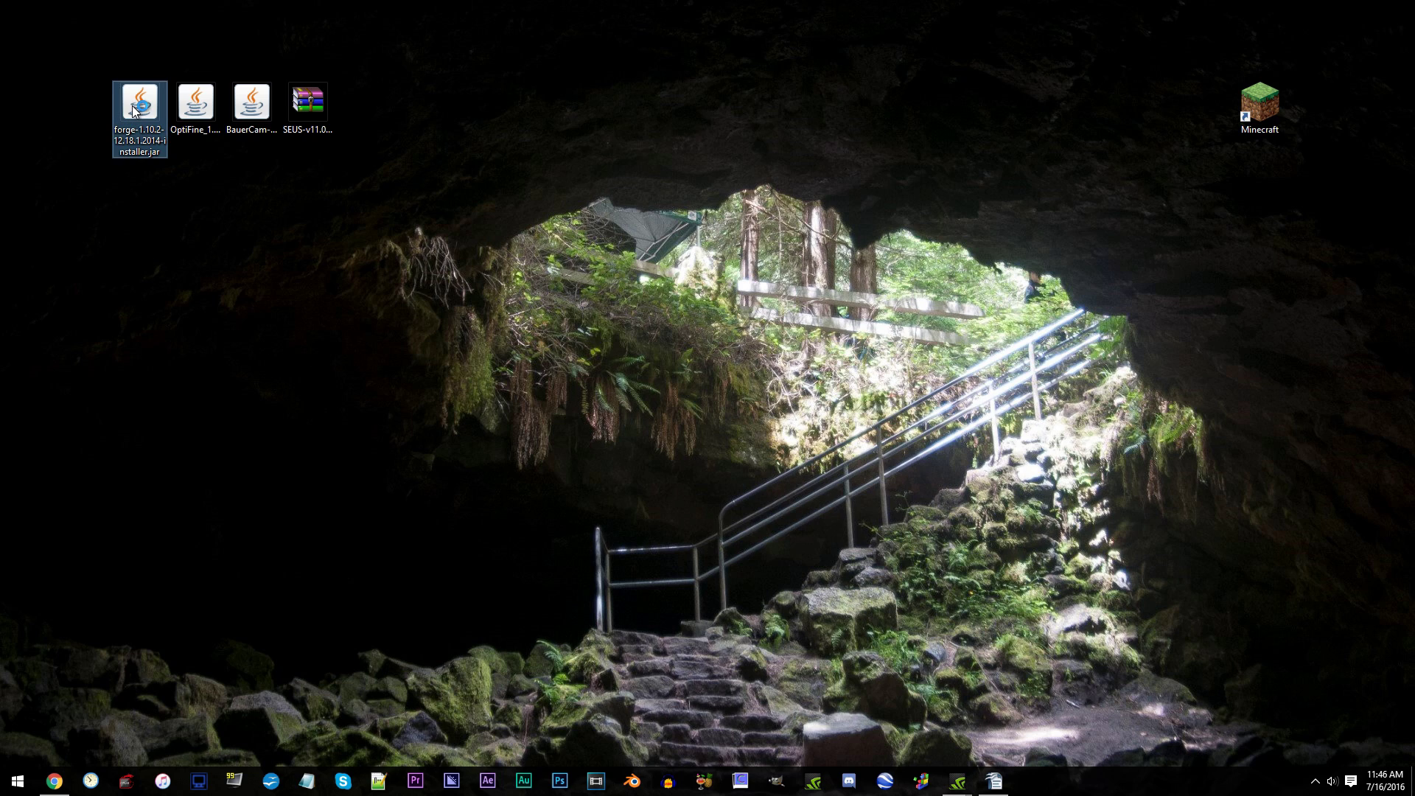
left_click(685, 466)
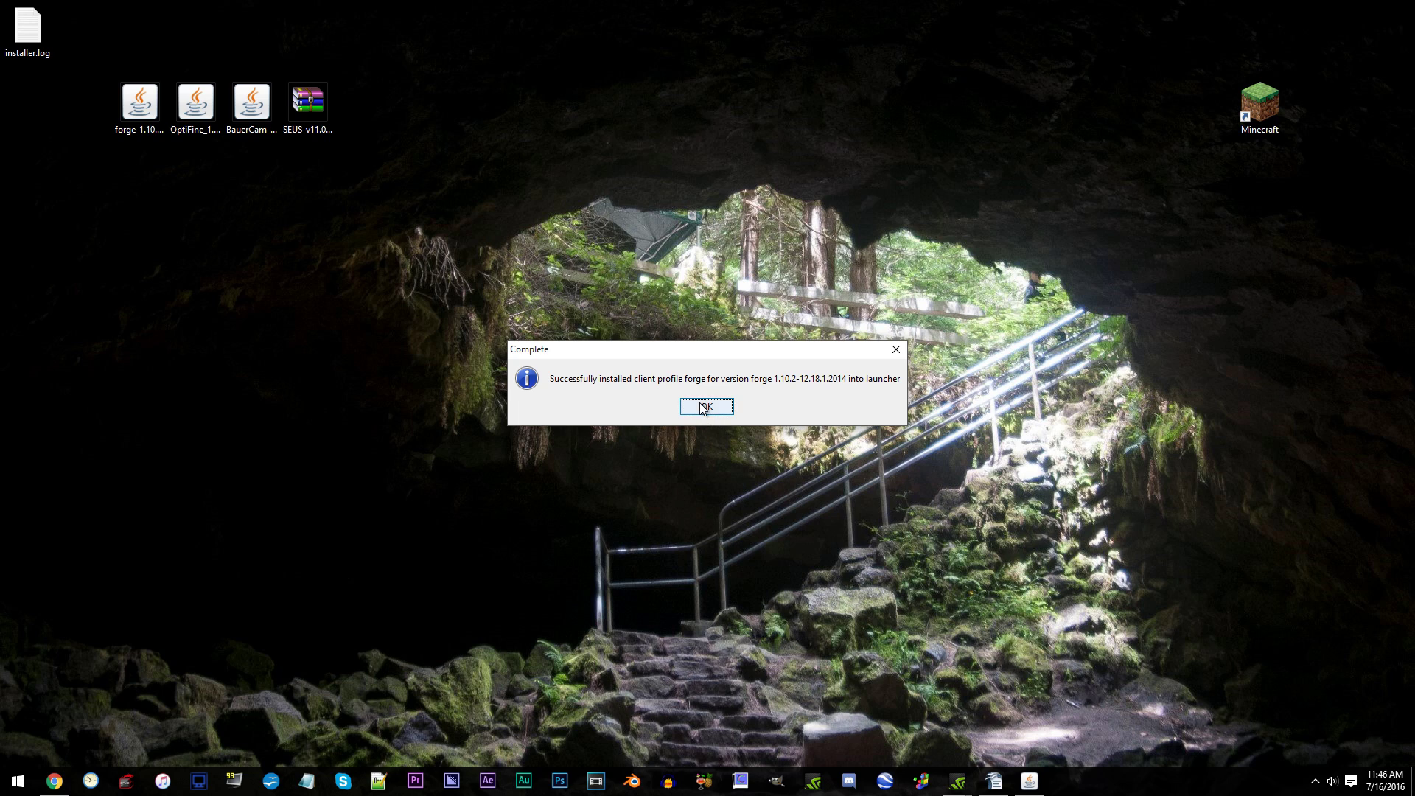
left_click(705, 407)
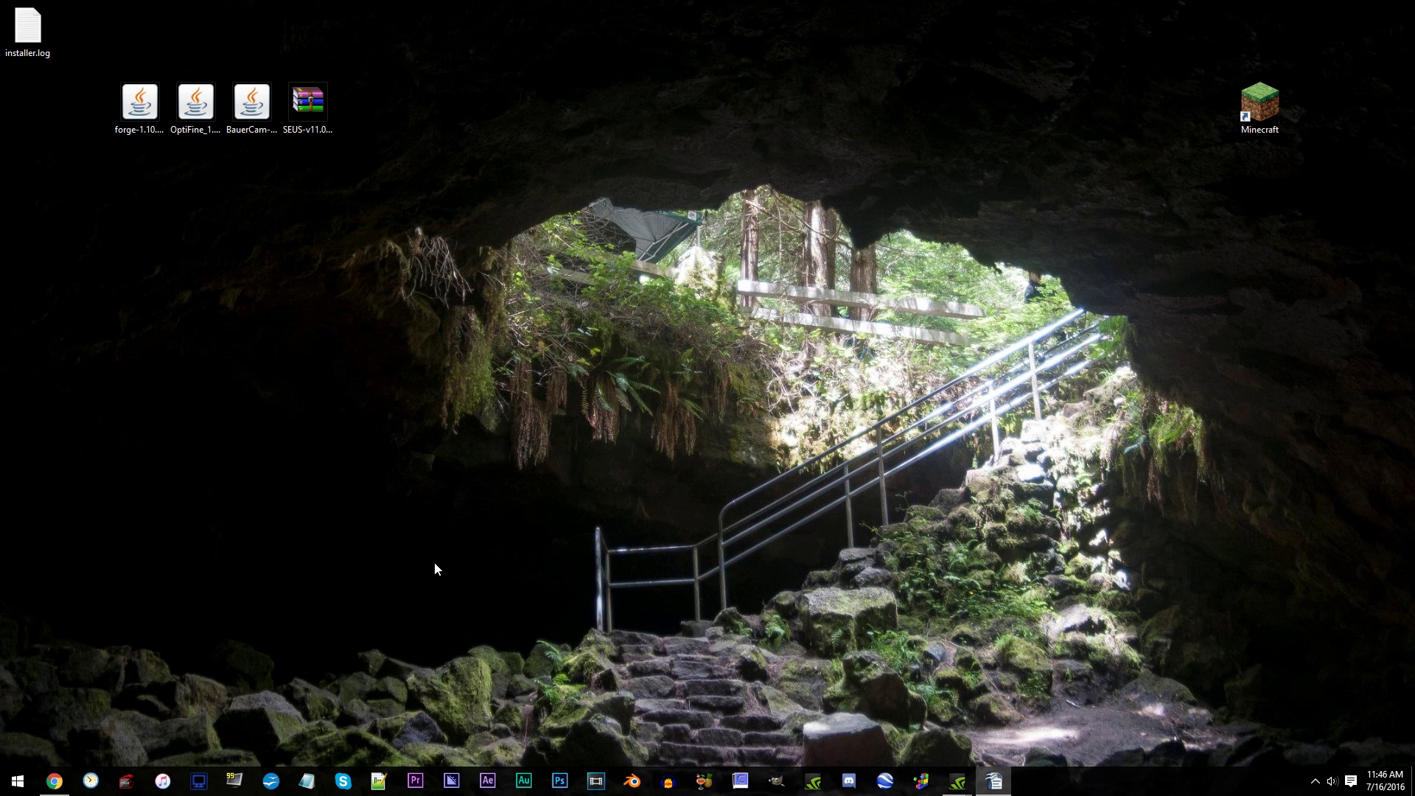
Open the Roaming folder through the Windows Run dialog with %appdata% and go into its .minecraft folder.
left_click(20, 782)
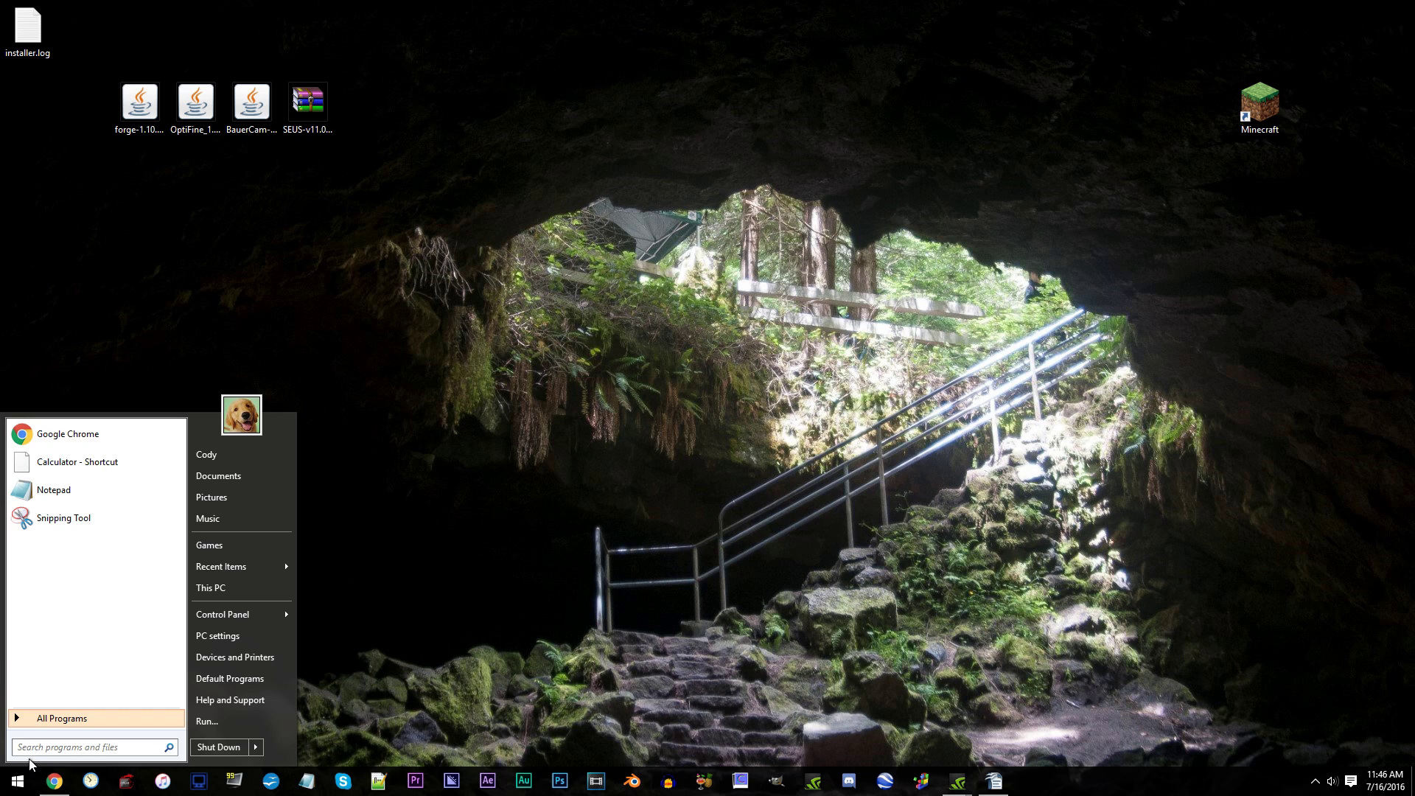
type("run")
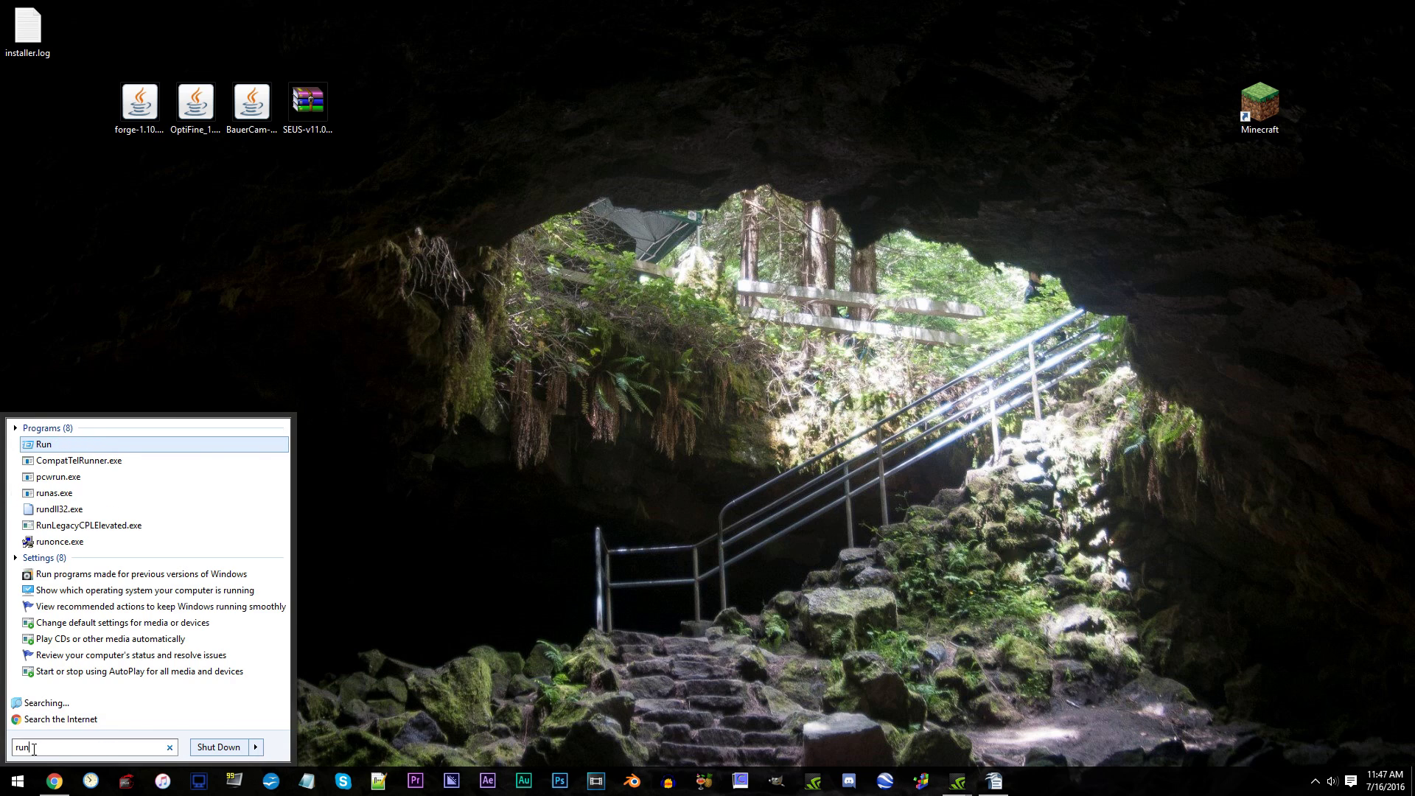
left_click(47, 443)
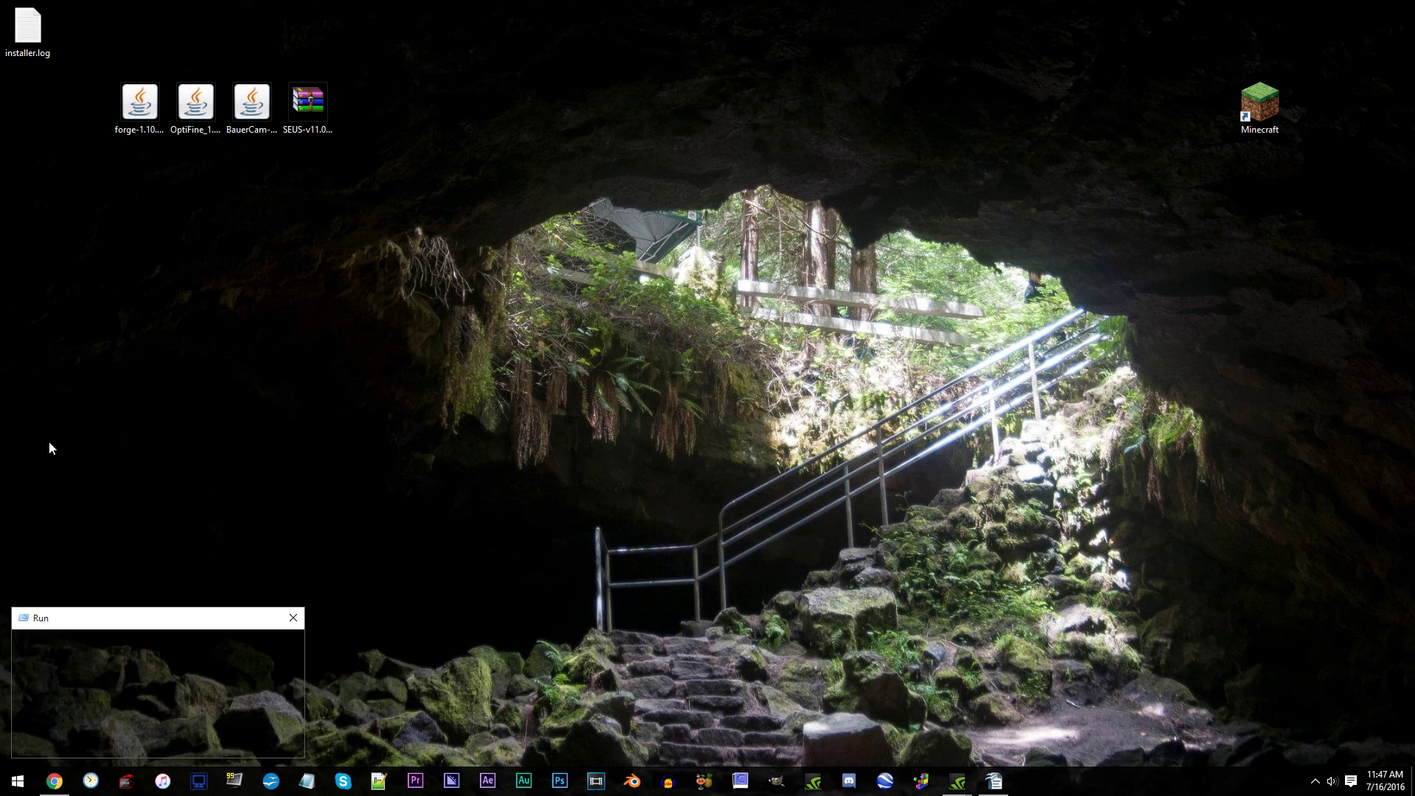
type("%appdata")
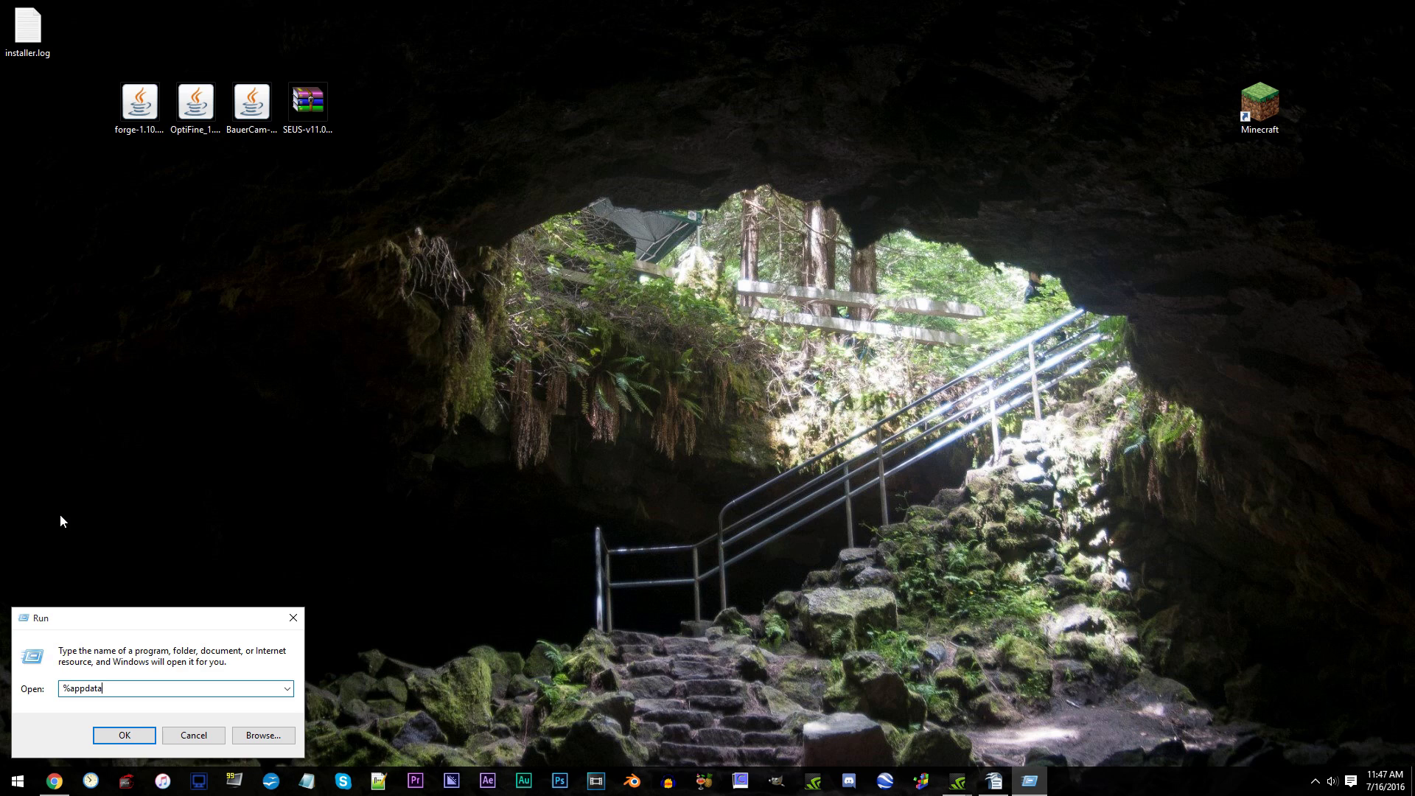
type("%")
left_click(121, 736)
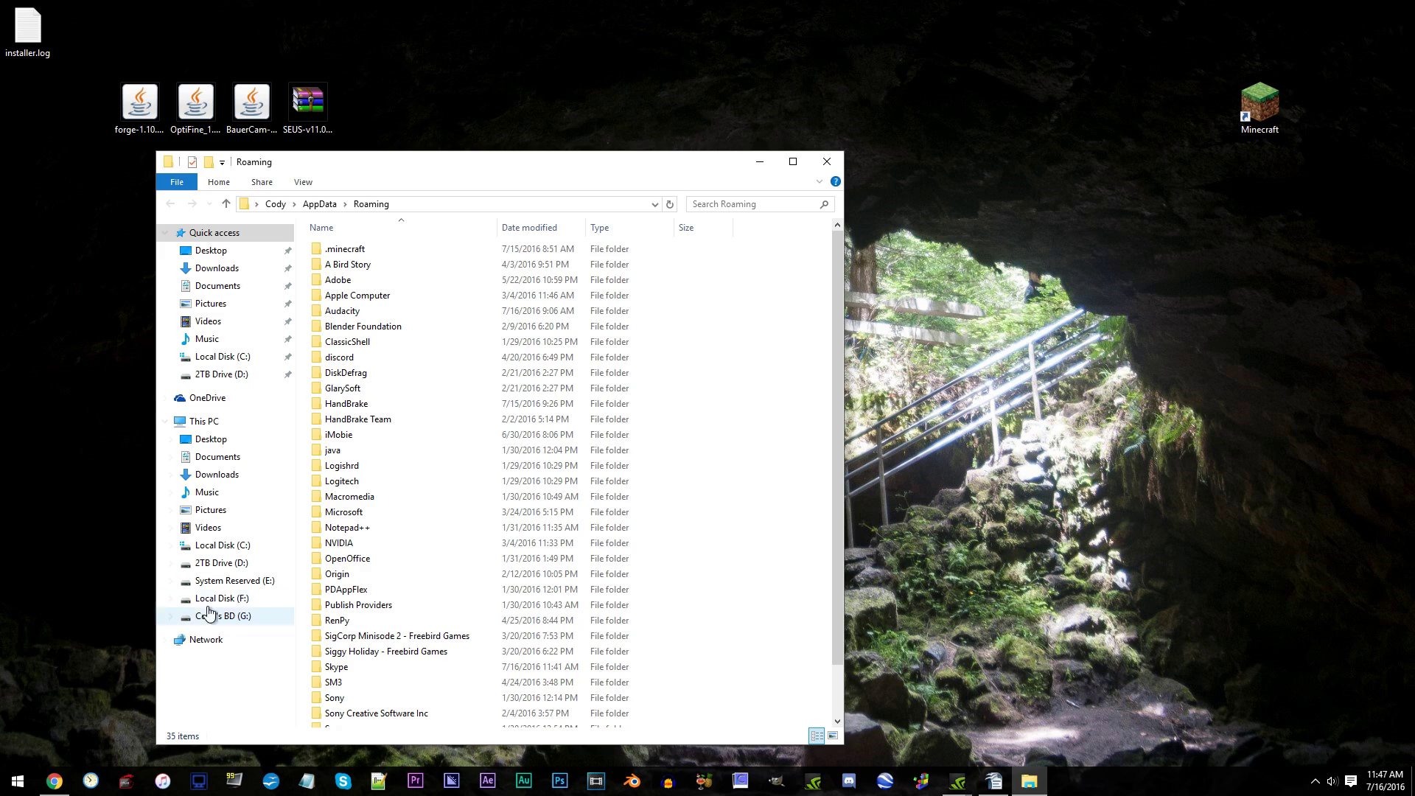
double_click(338, 251)
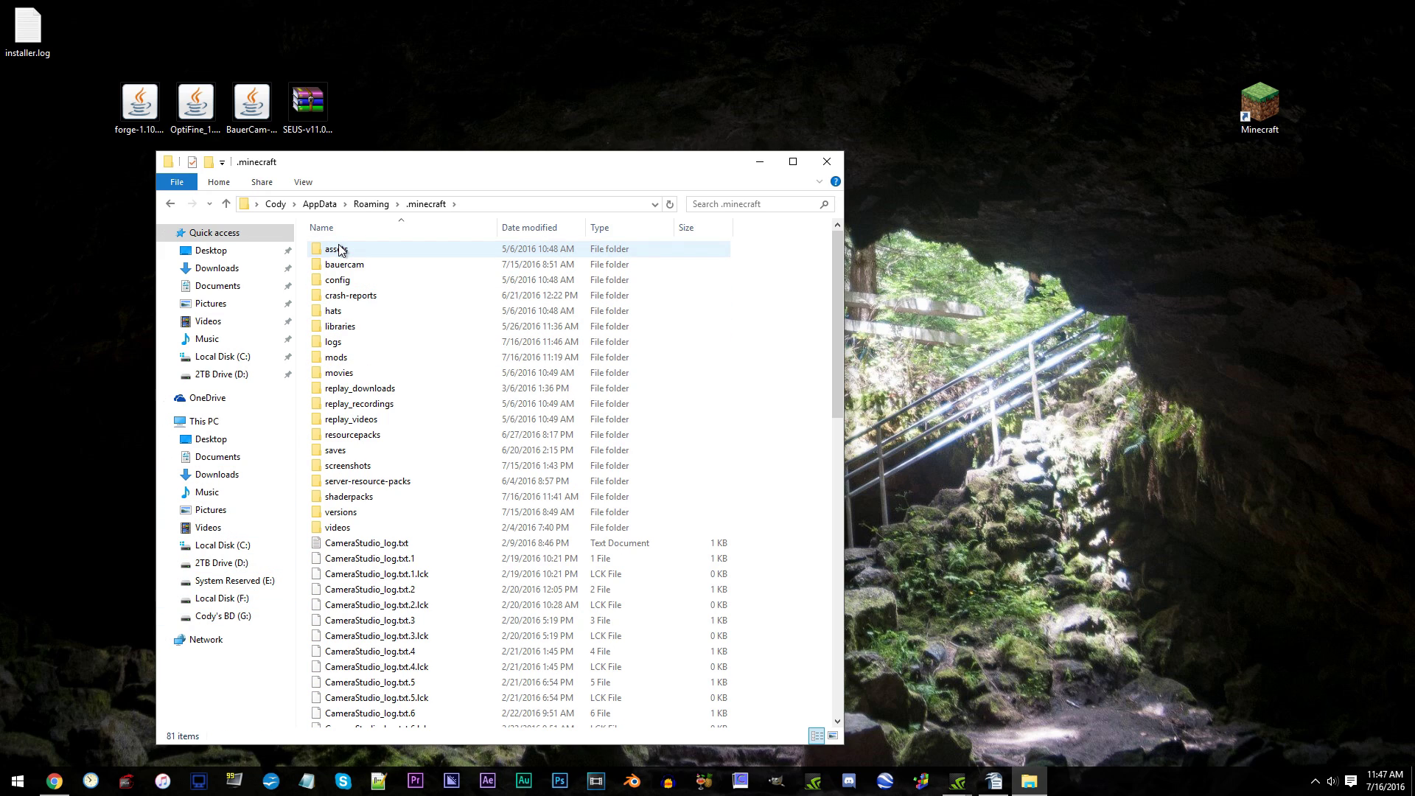
Move the OptiFine and BauerCam jar files from the desktop into the mods folder, and close the folder window.
double_click(339, 358)
left_click_drag(302, 168, 367, 172)
left_click(195, 104)
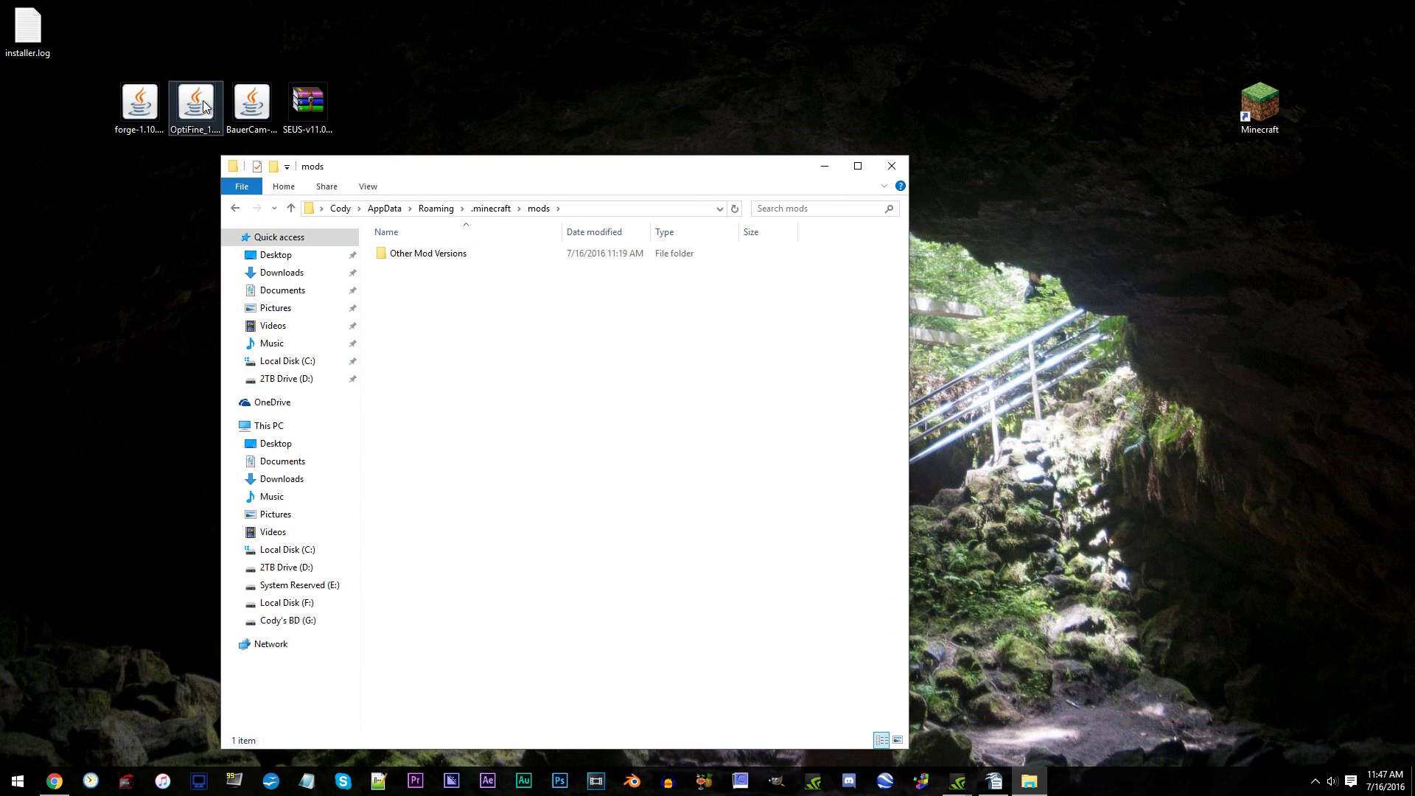
left_click(258, 109, "ctrl")
left_click_drag(258, 109, 528, 347)
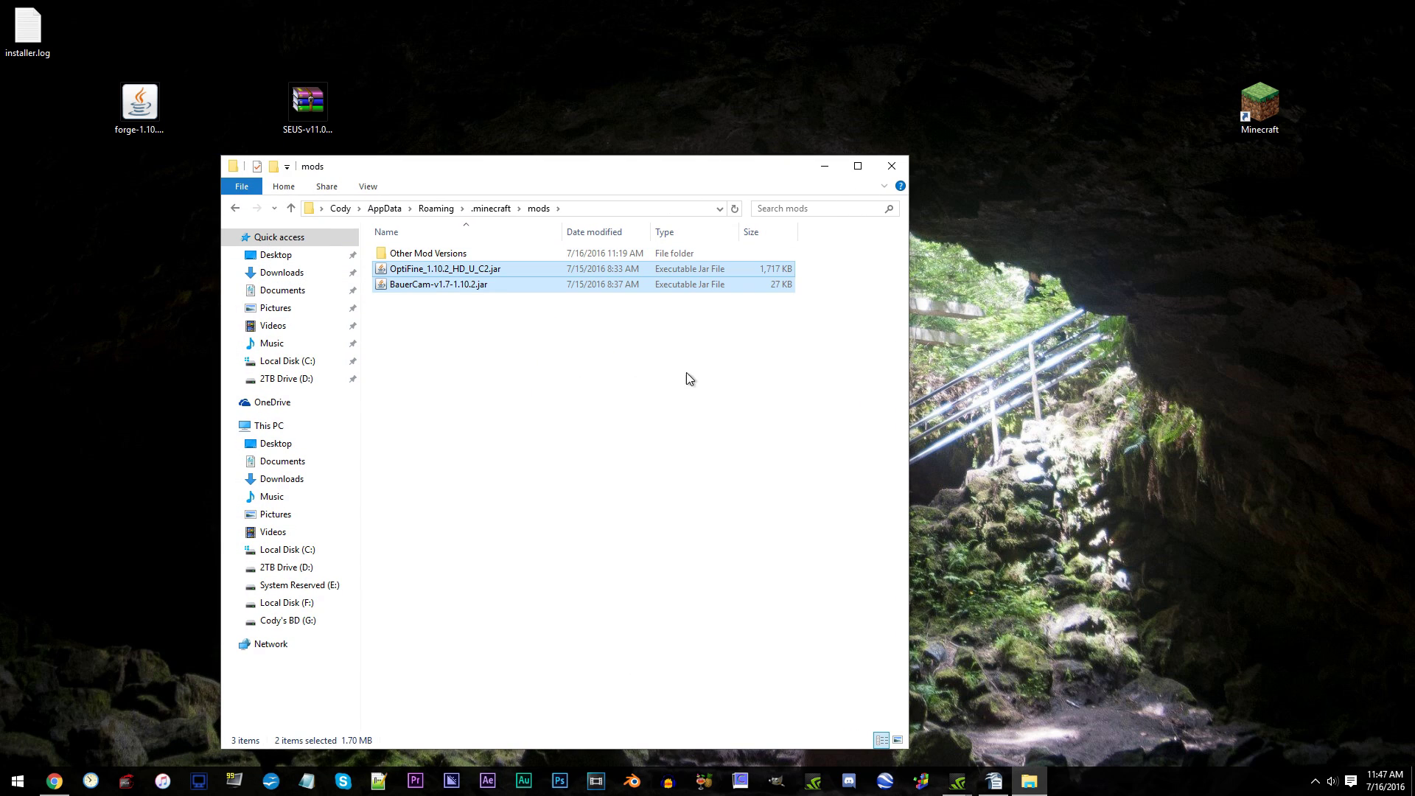
left_click(891, 167)
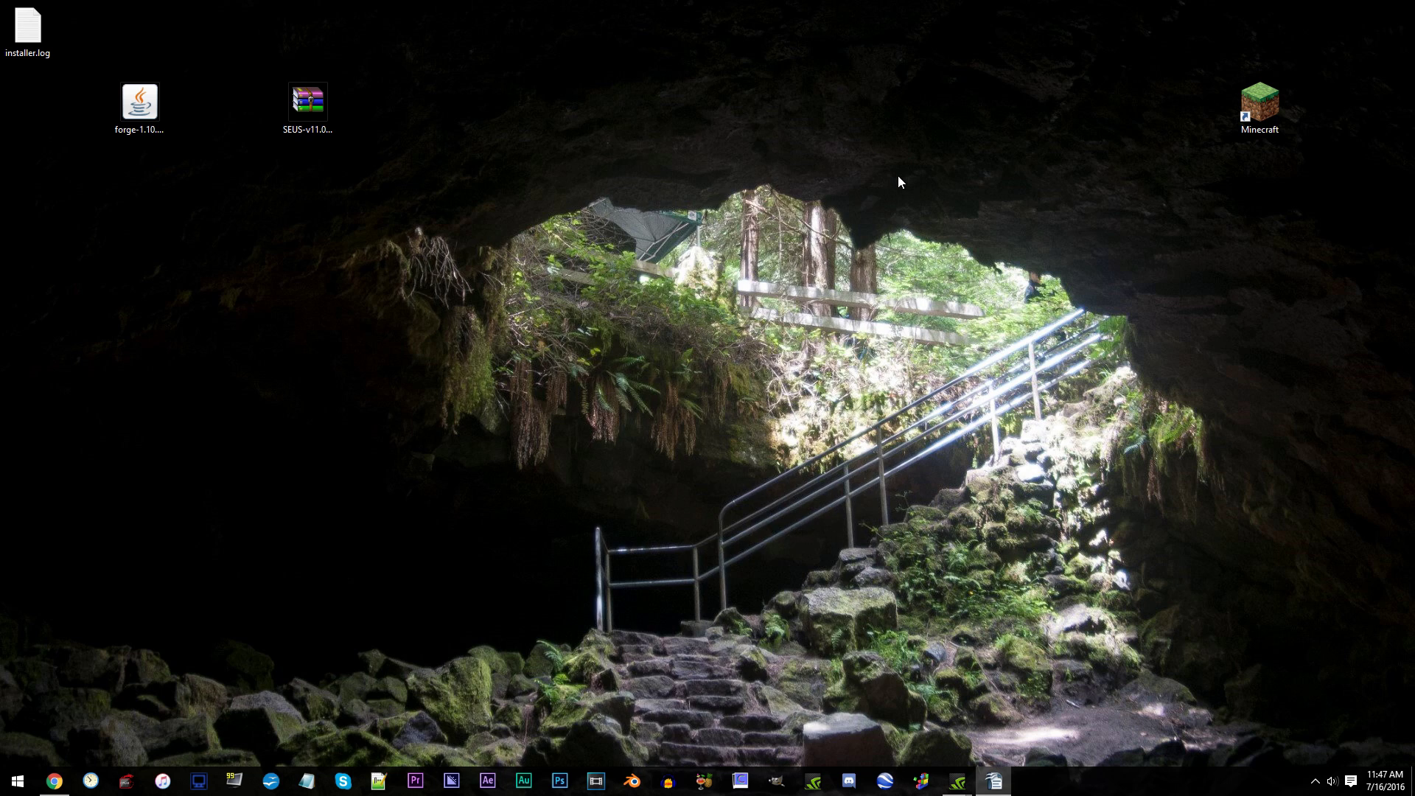
Reopen the Minecraft launcher, change the shaders profile's version to release 1.10.2-forge1.10.2-12.18.1.2014, and save the profile.
double_click(1260, 121)
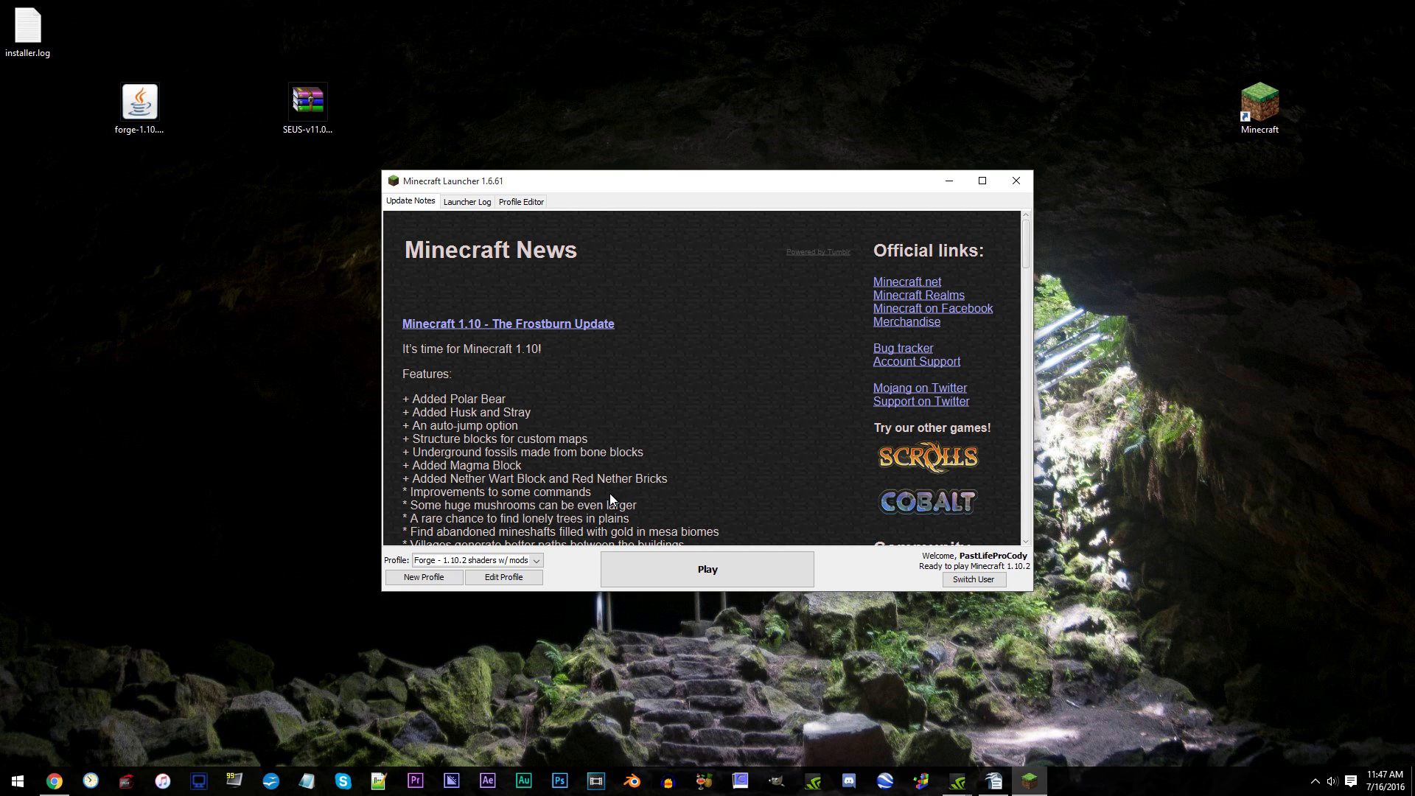
left_click(498, 586)
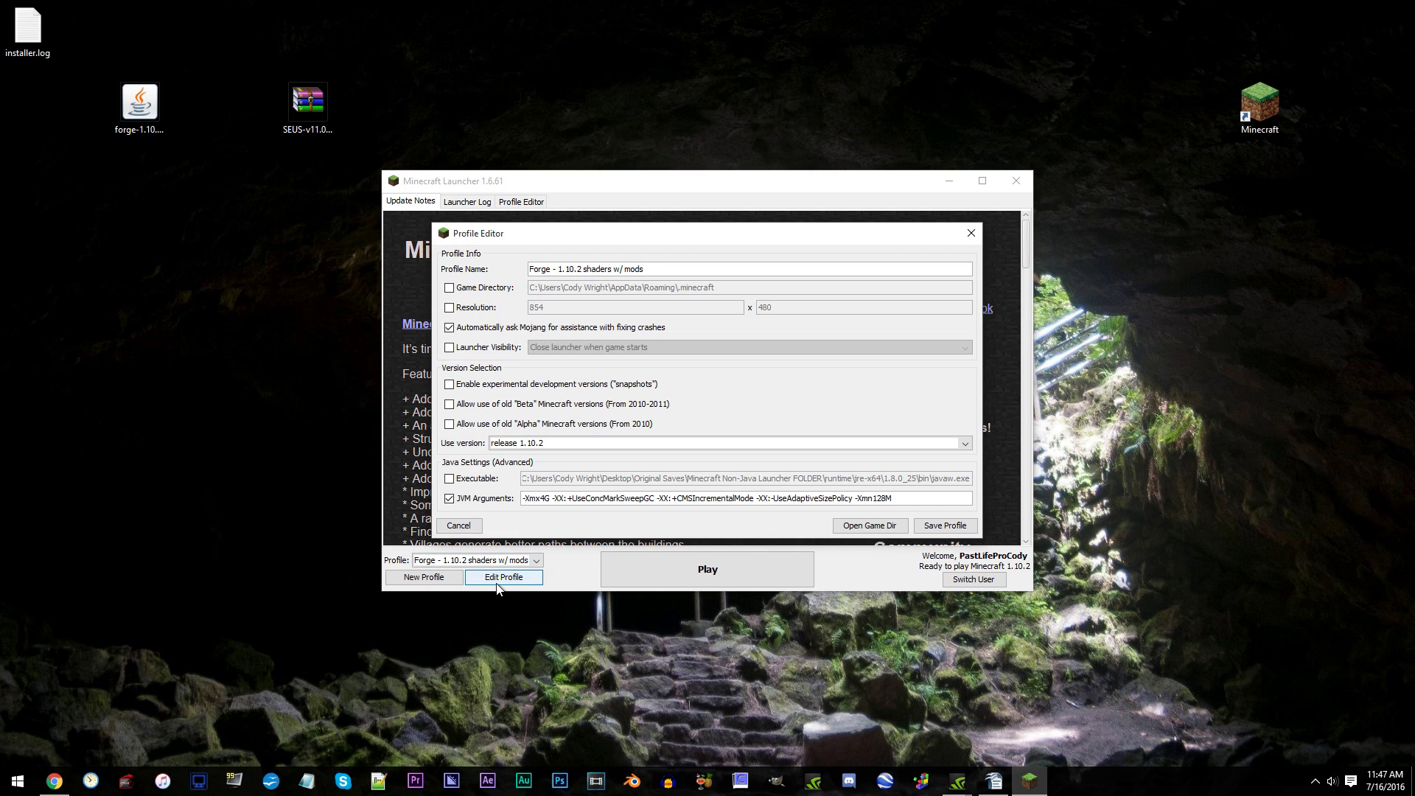
left_click(527, 444)
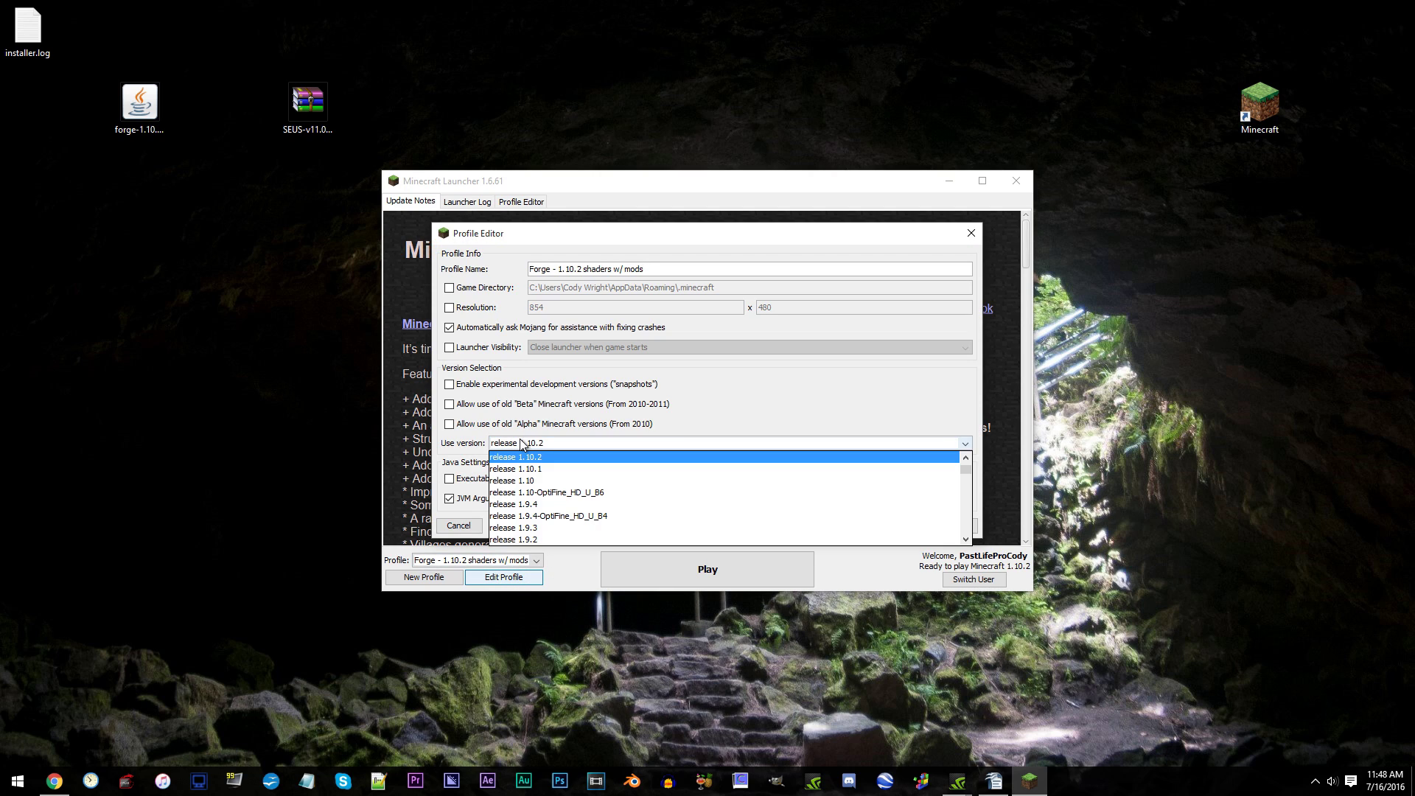
scroll(567, 483, "down", 6)
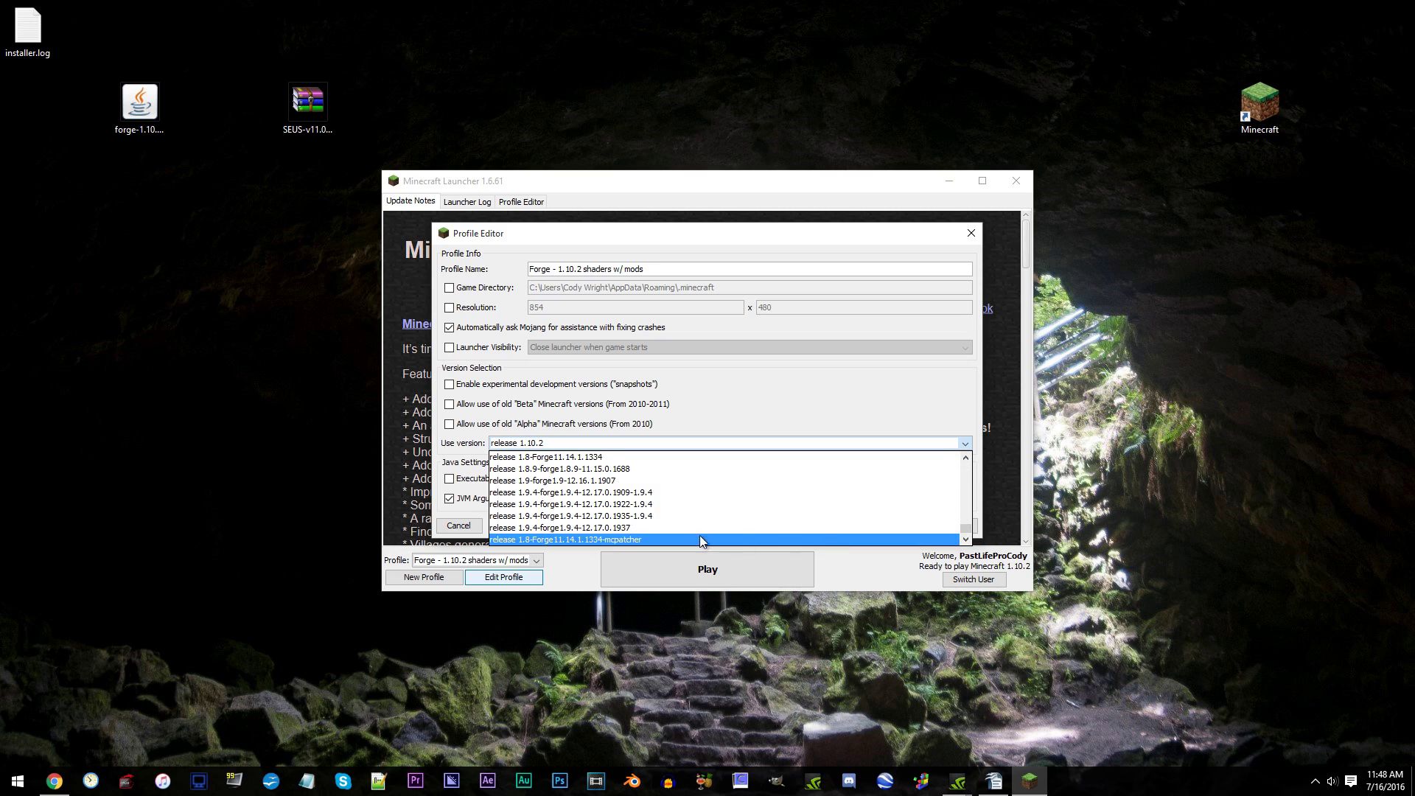
scroll(560, 493, "up", 2)
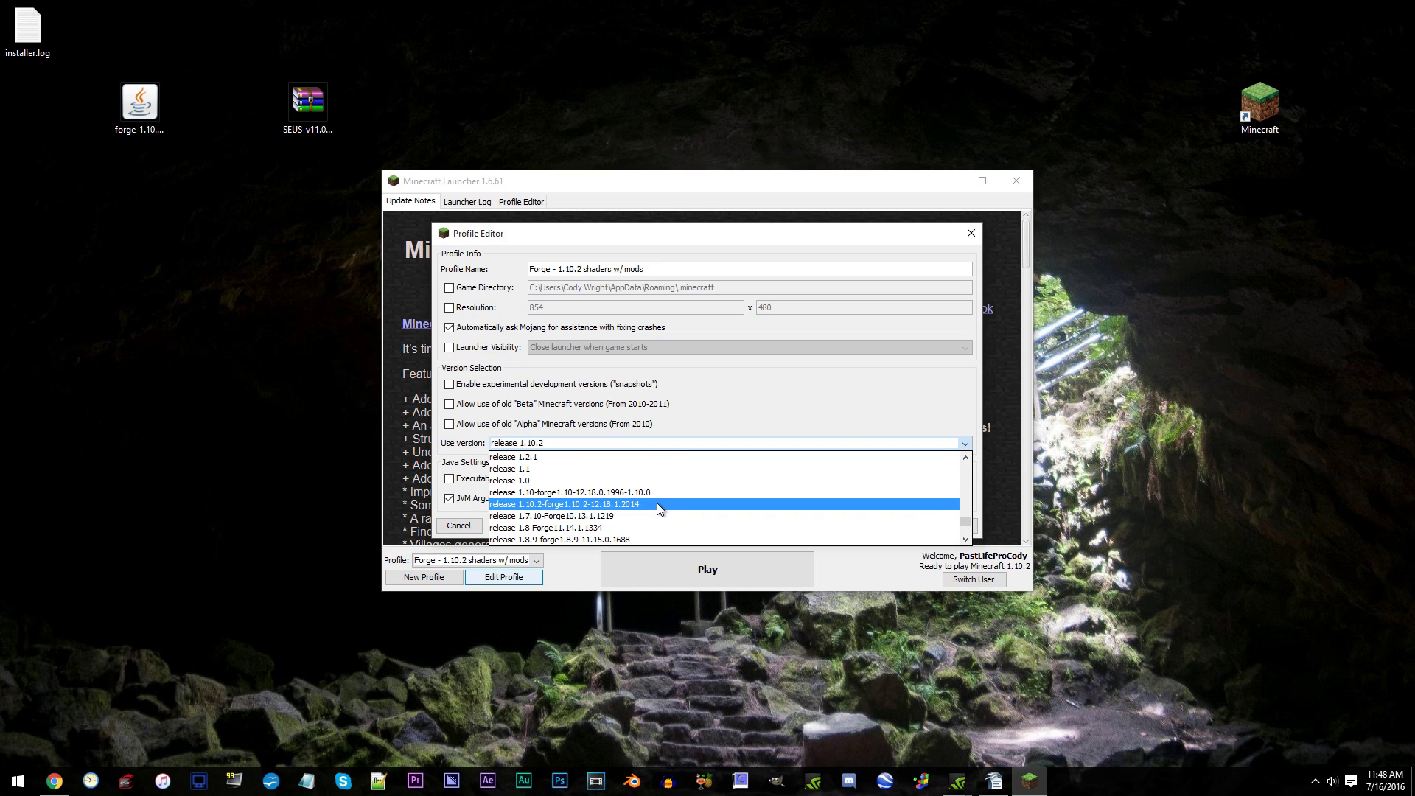
left_click(679, 506)
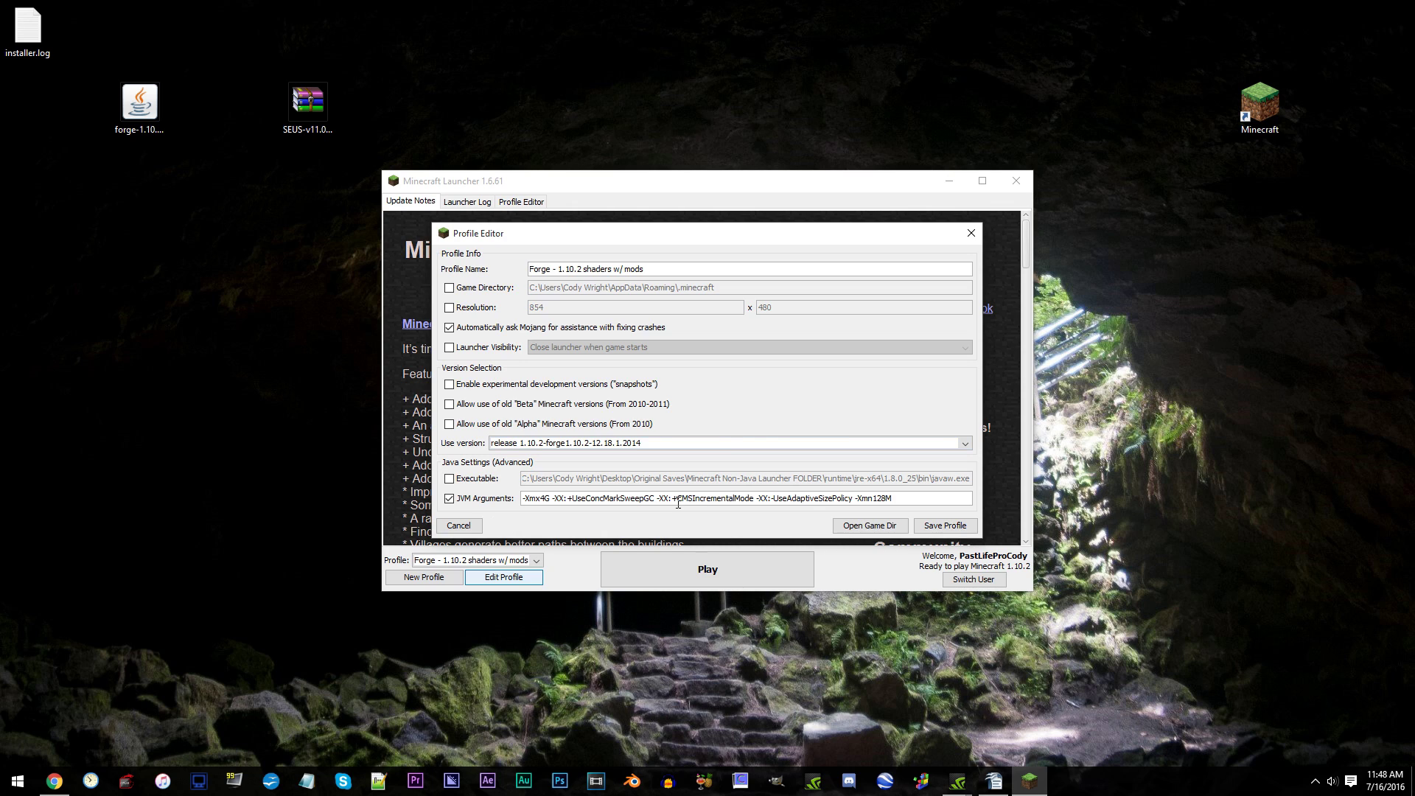
left_click(941, 525)
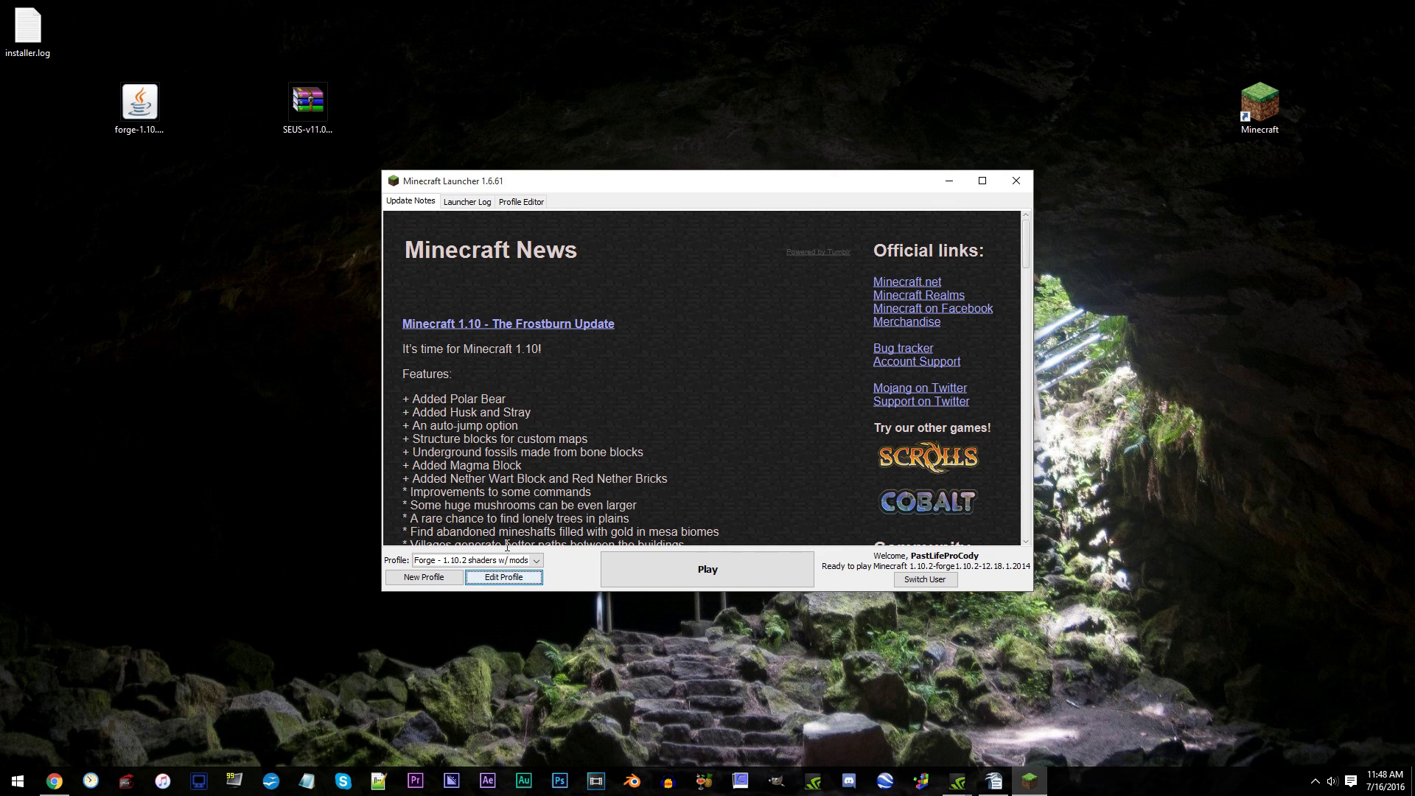
Launch the modded game and open the Shaders screen within its video settings.
left_click(746, 569)
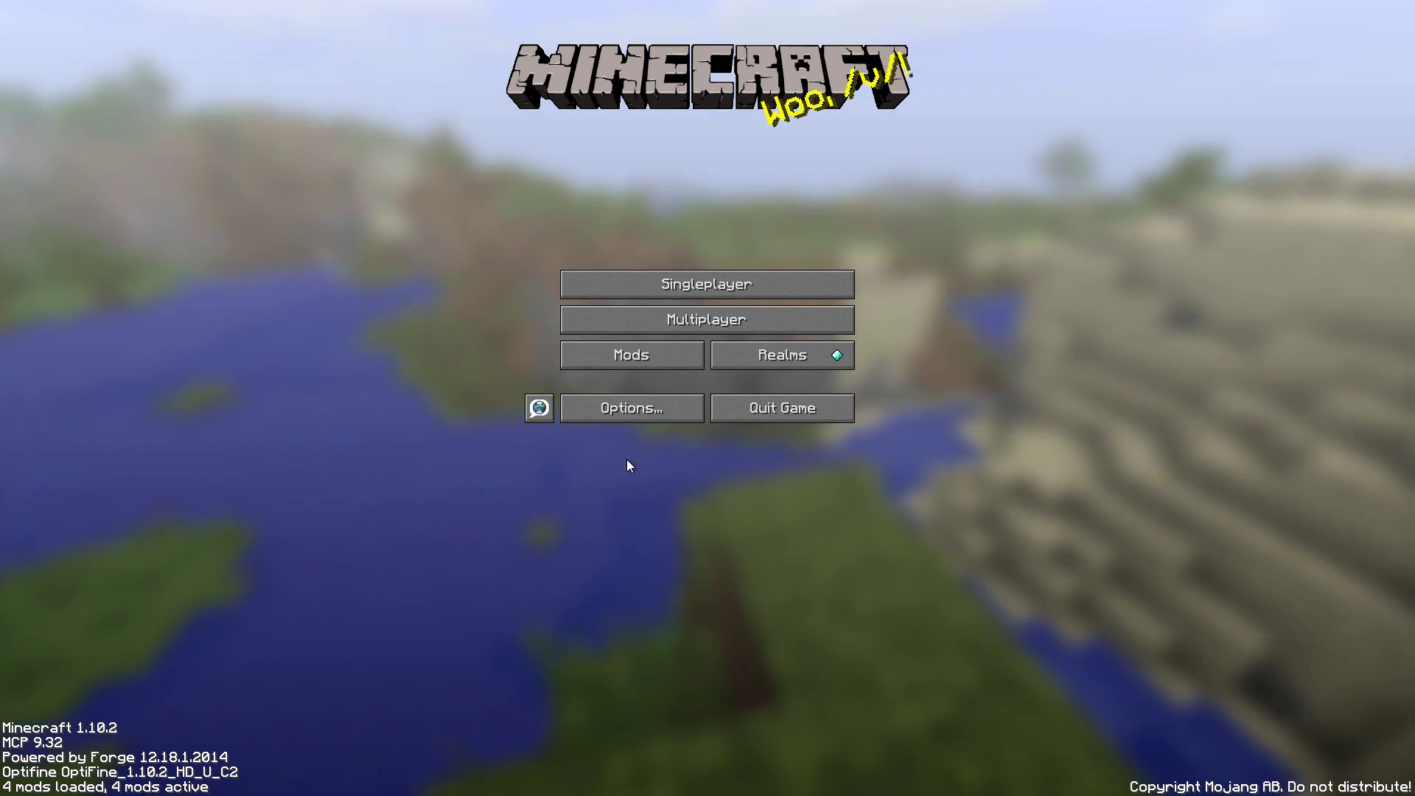
left_click(656, 409)
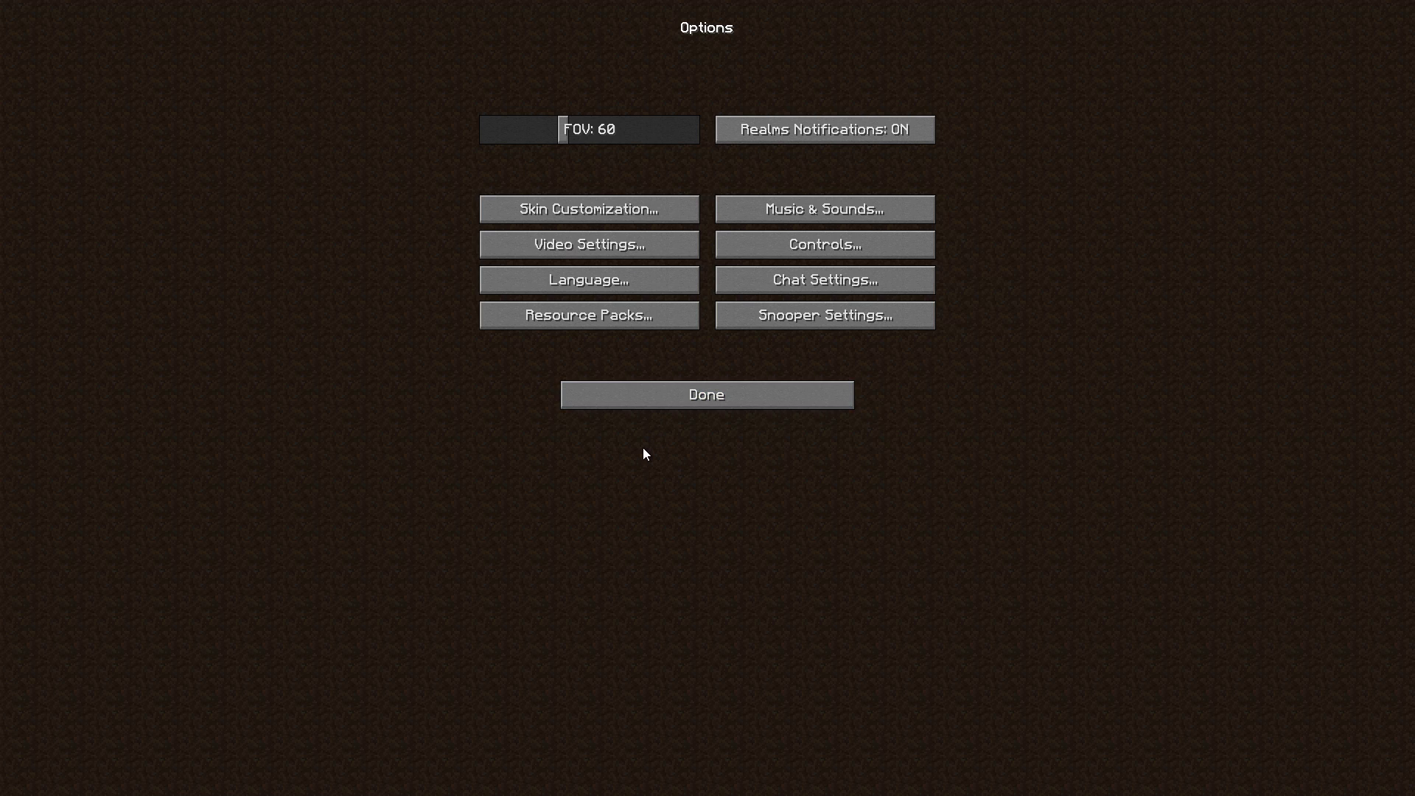
left_click(511, 248)
left_click(632, 325)
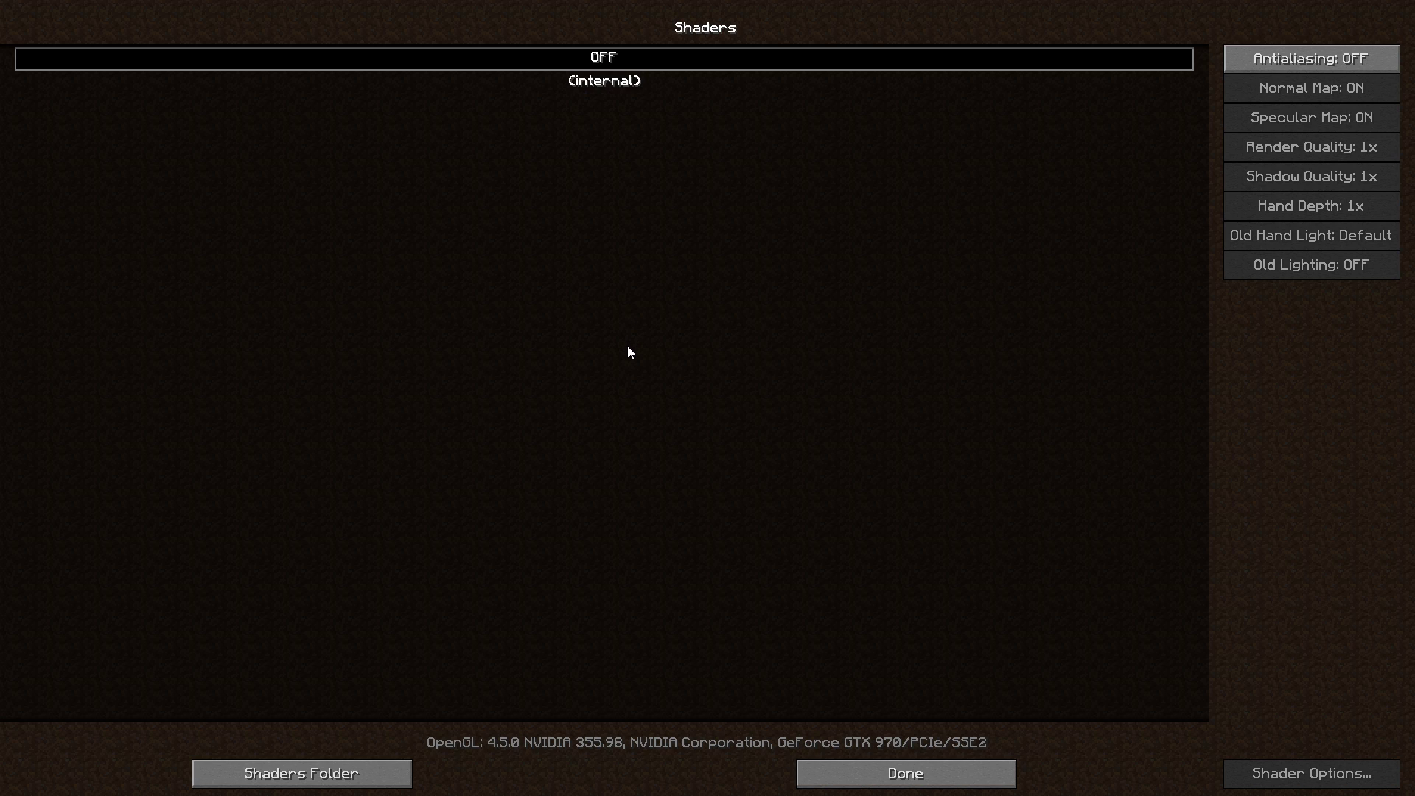
Move the SEUS-v11.0.zip shader pack from the desktop into Minecraft's shaderpacks folder, close the folder window, and return to the game.
left_click(339, 768)
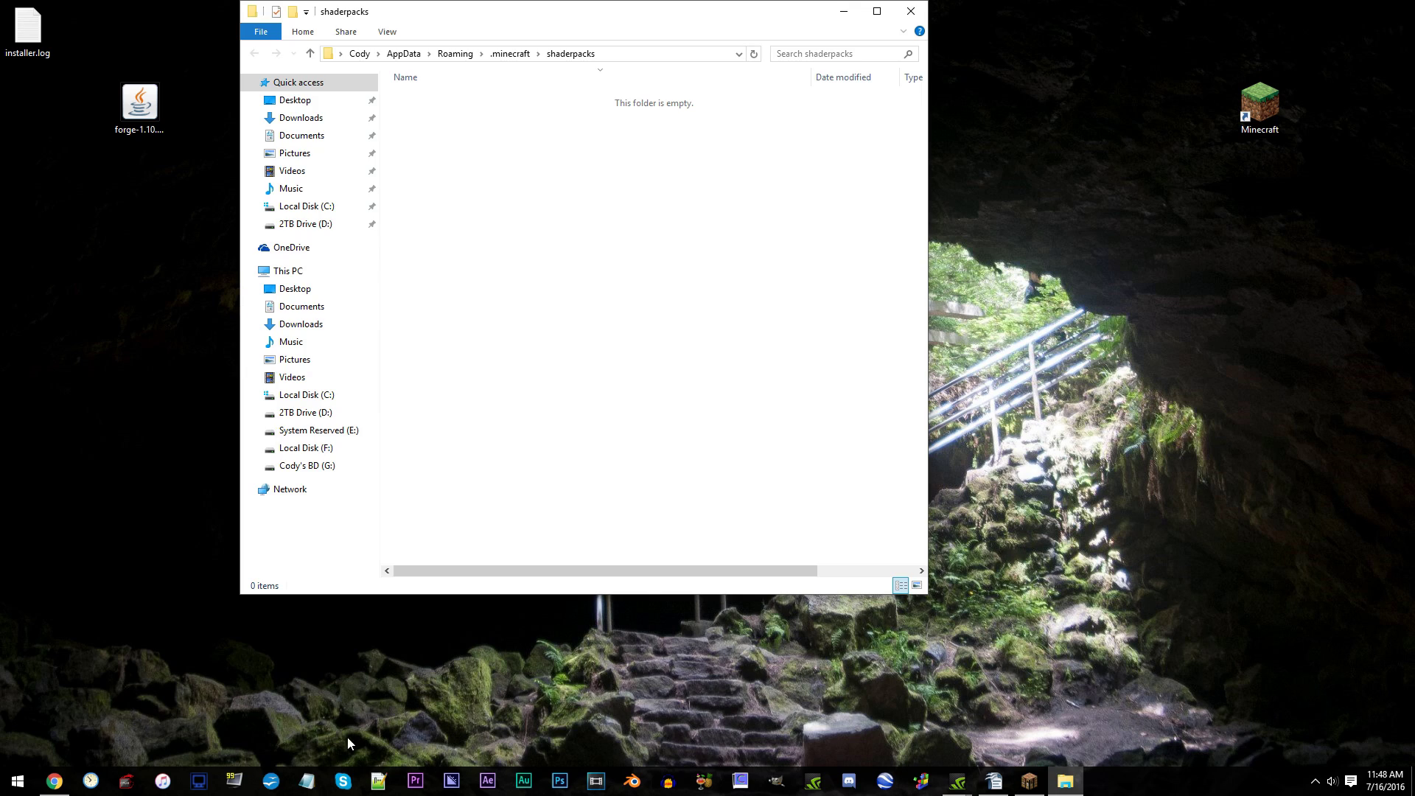
left_click_drag(338, 12, 571, 91)
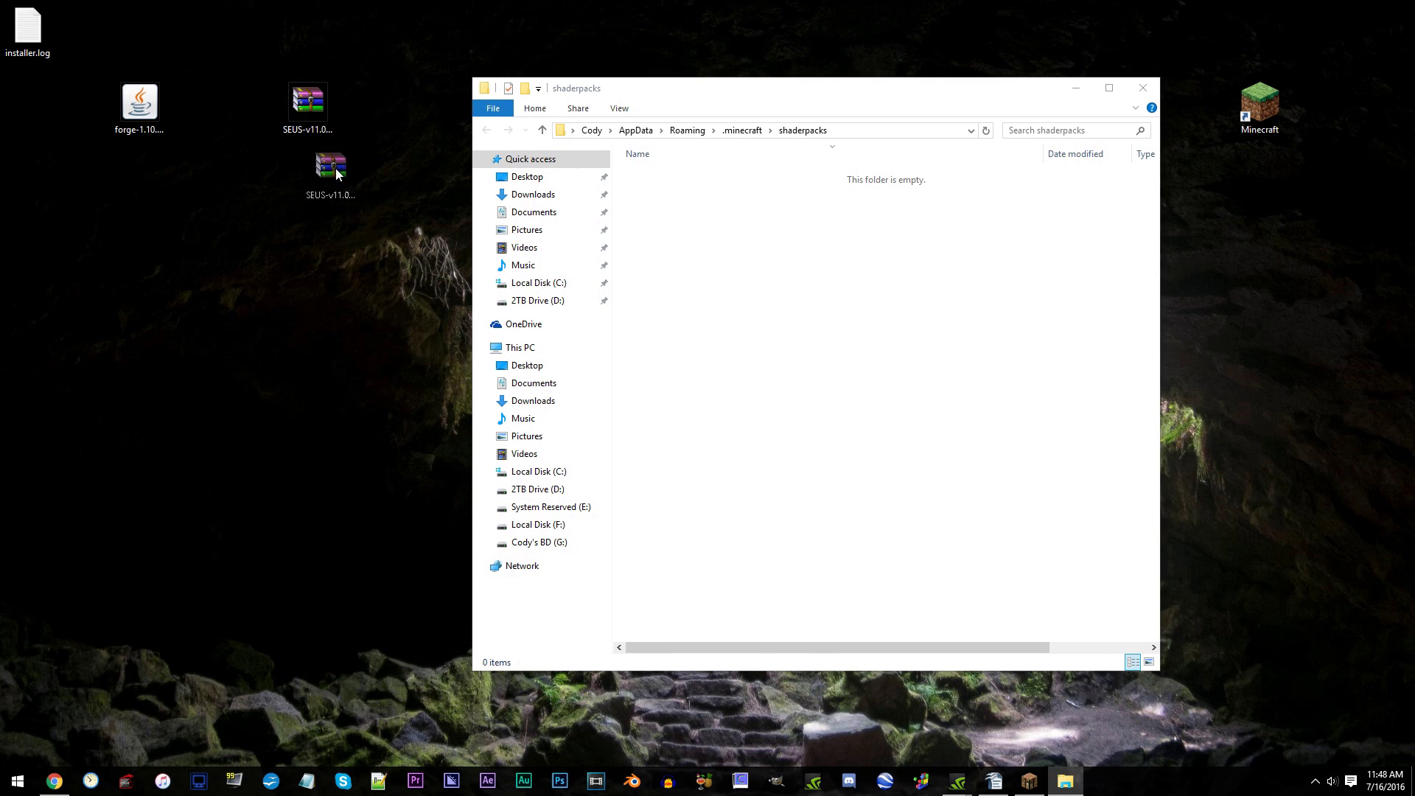
left_click_drag(870, 265, 926, 267)
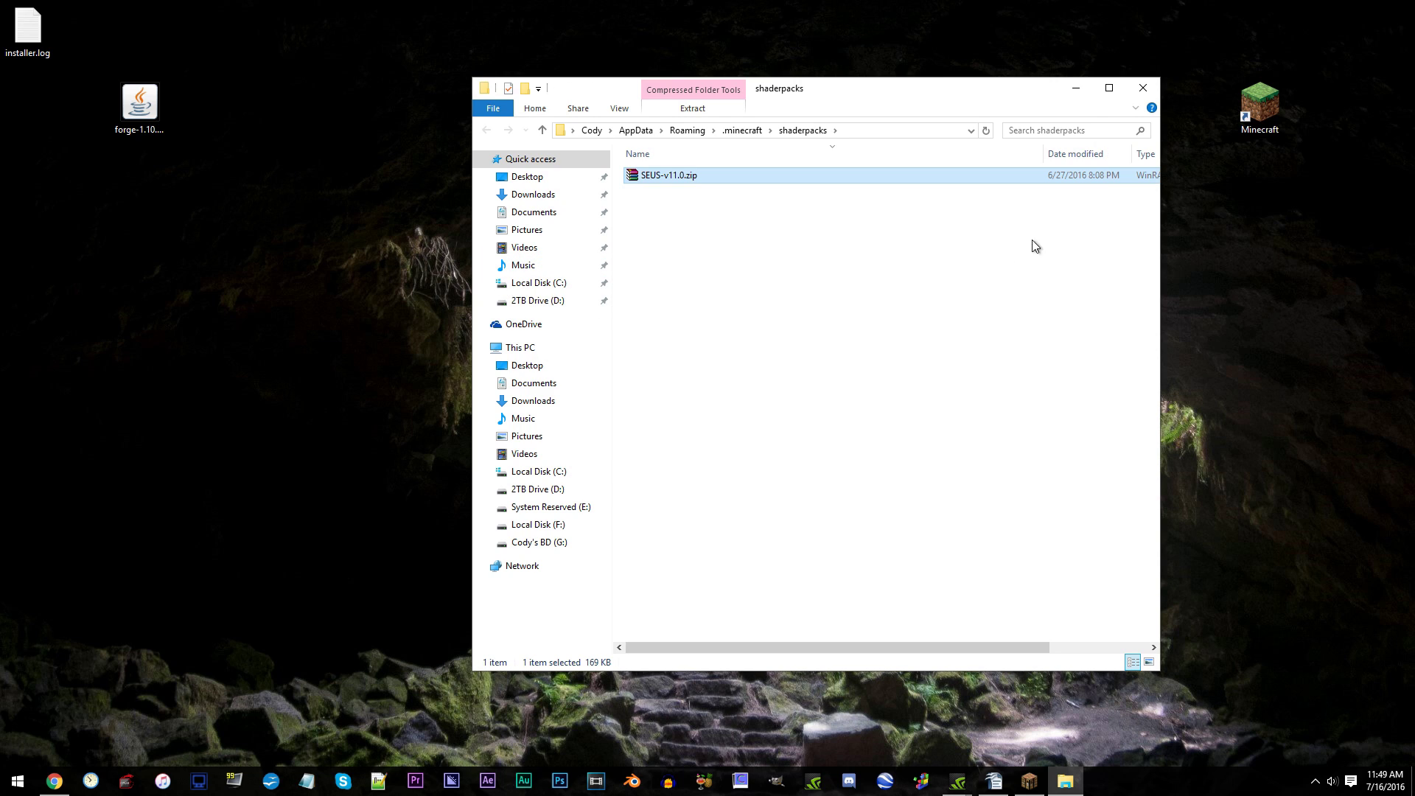
left_click(1154, 88)
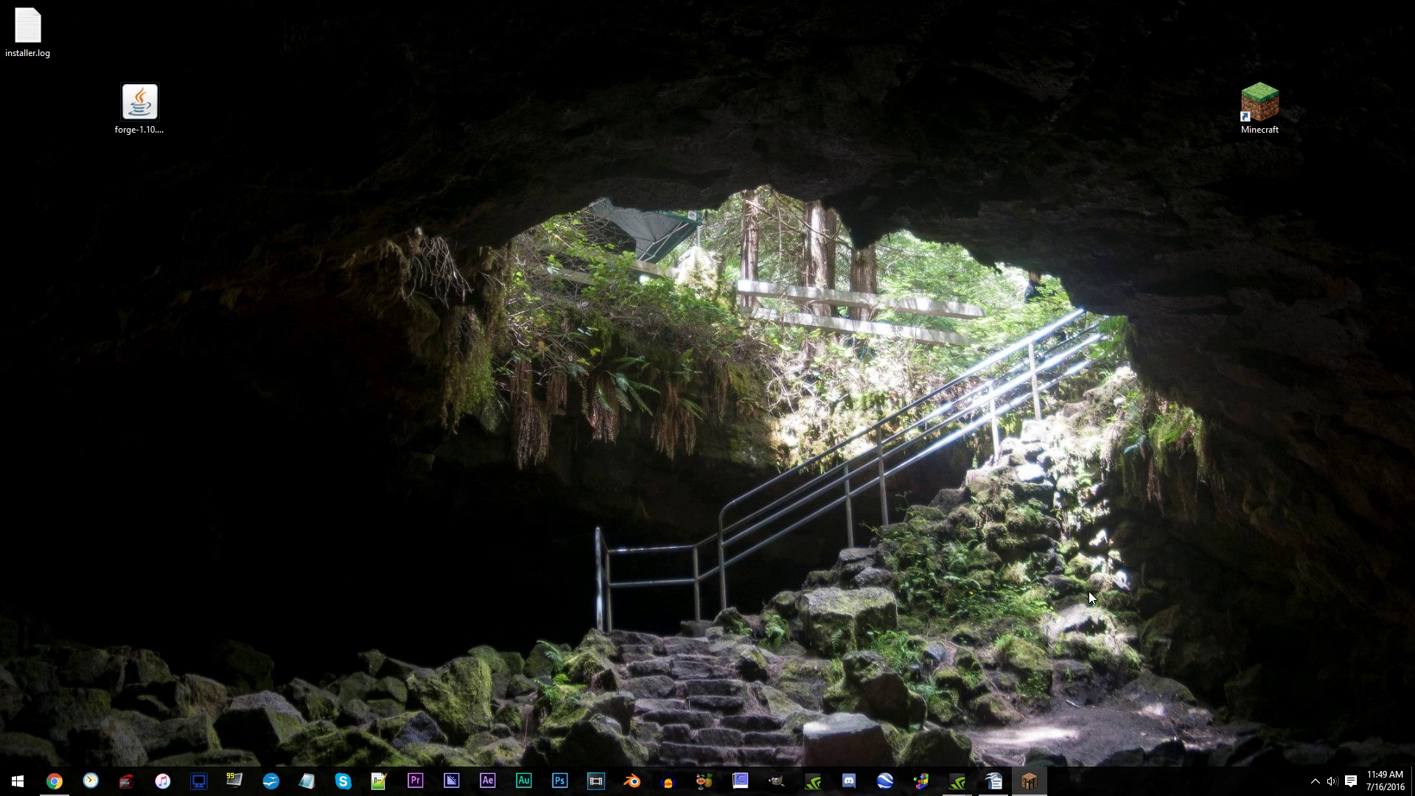
left_click(1029, 783)
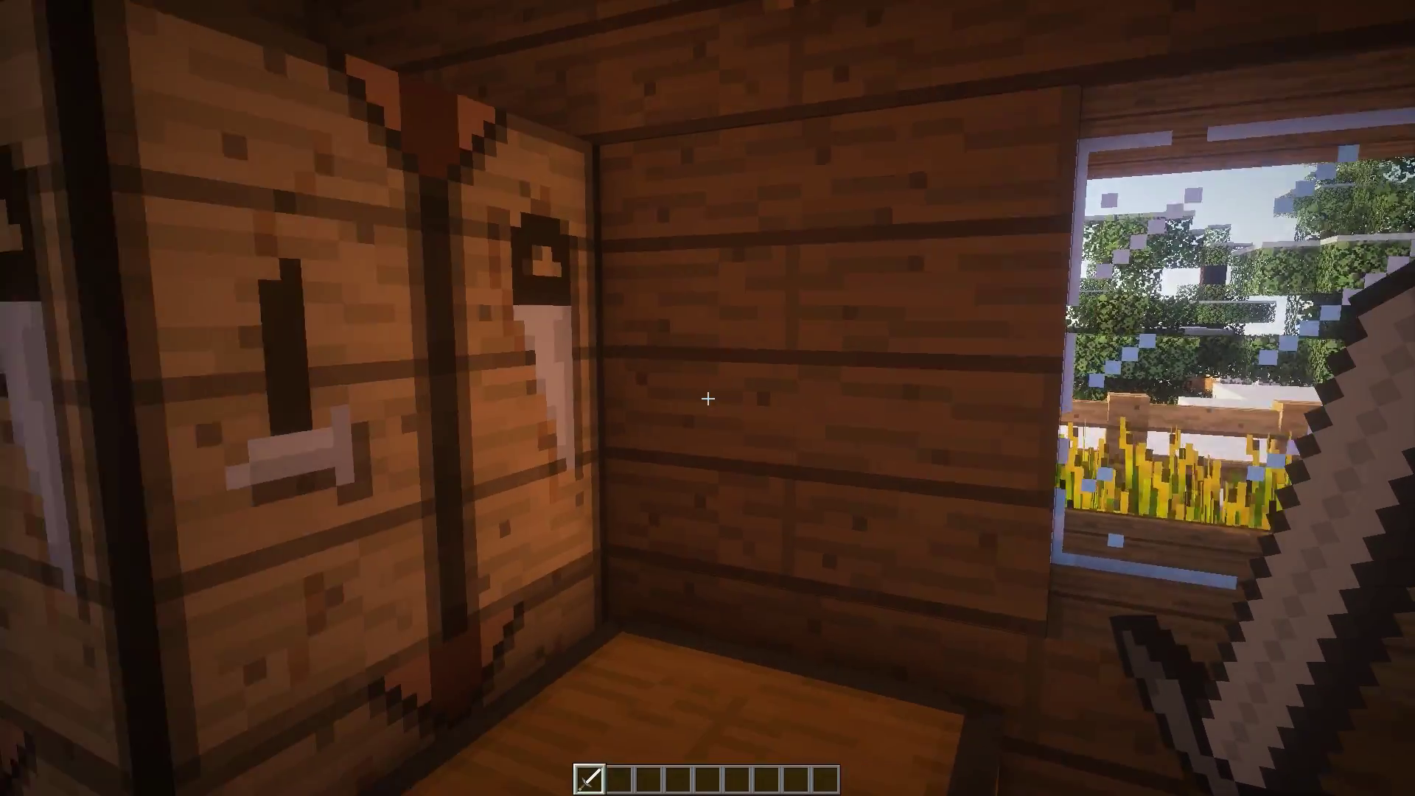
Walk out of the house toward the water and add two camera path points at different positions facing the sun.
key("w")
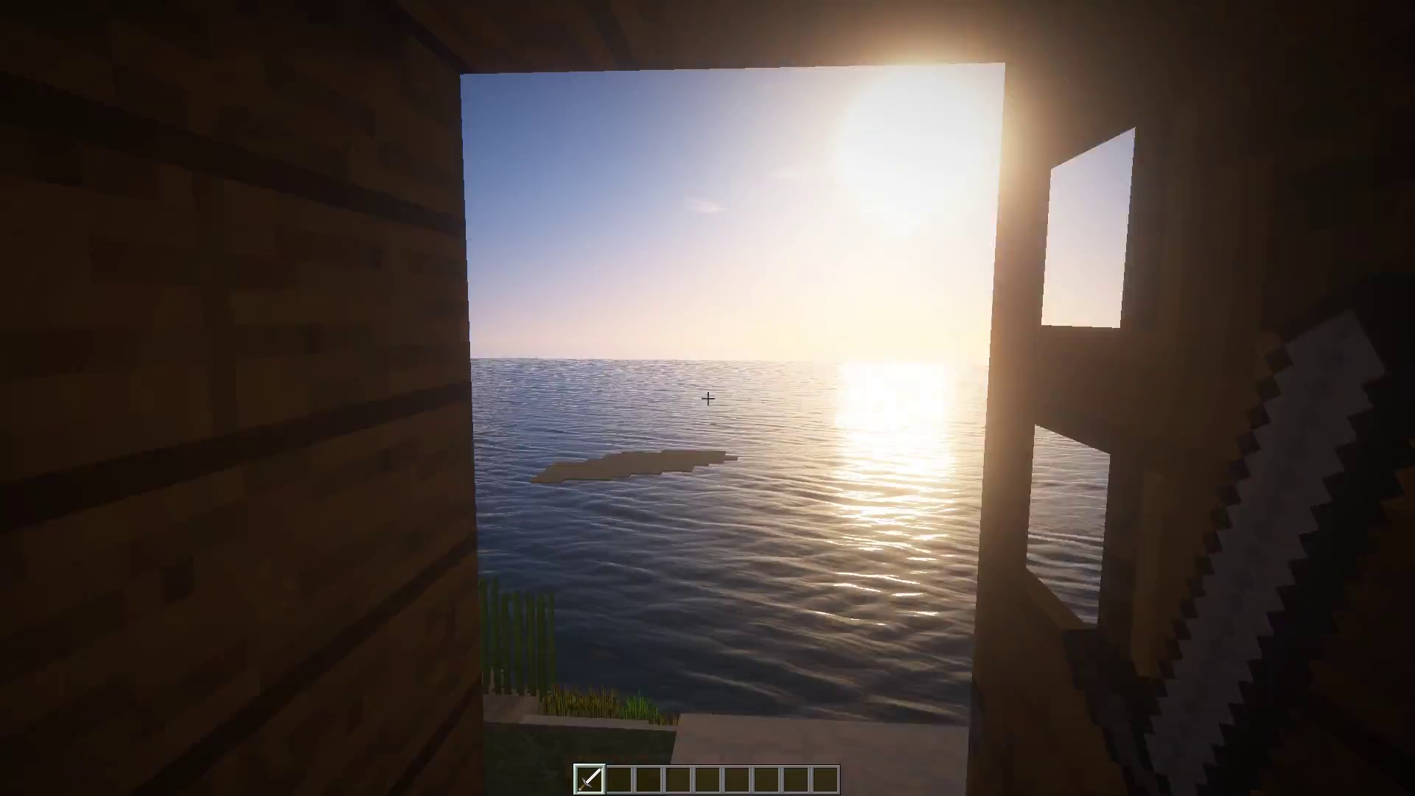
key("w")
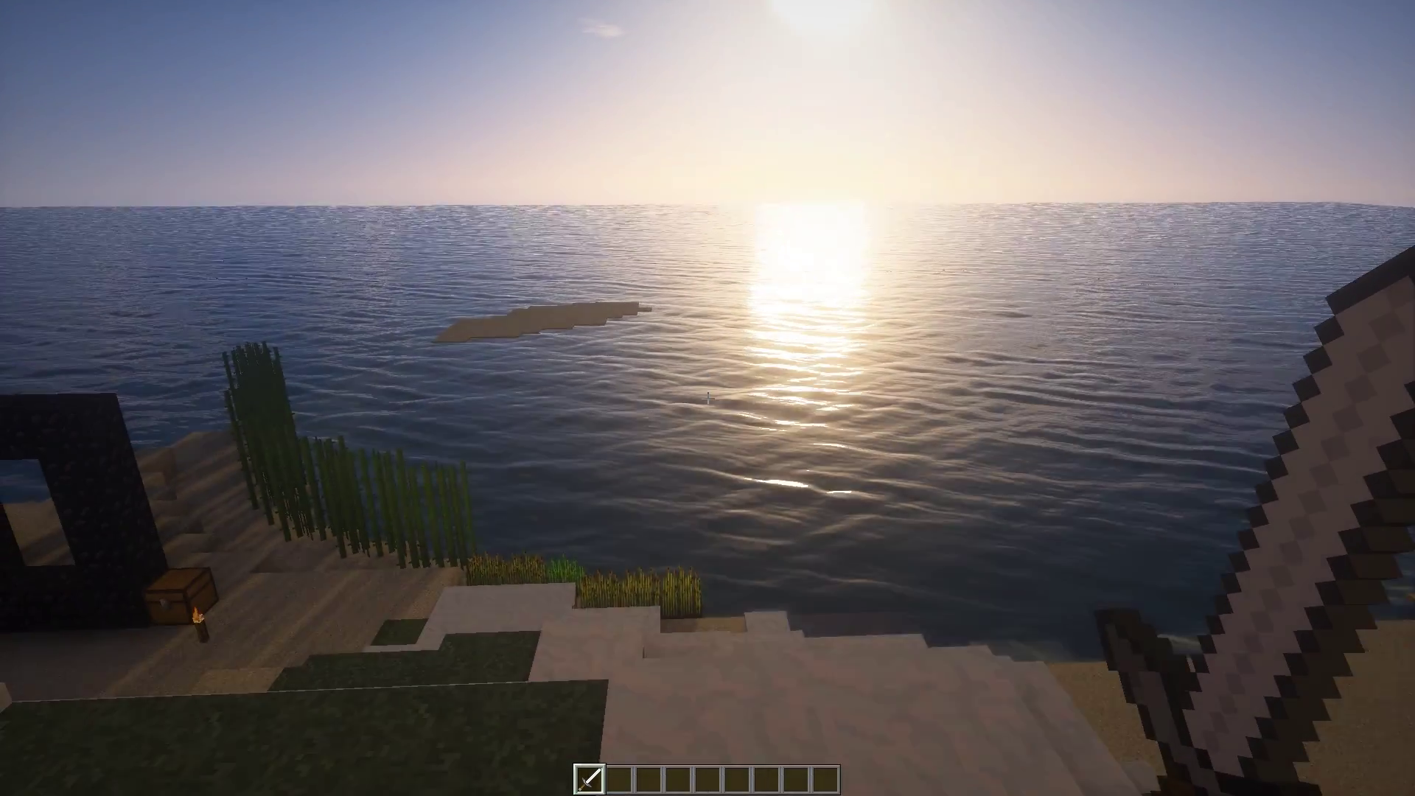
key("p")
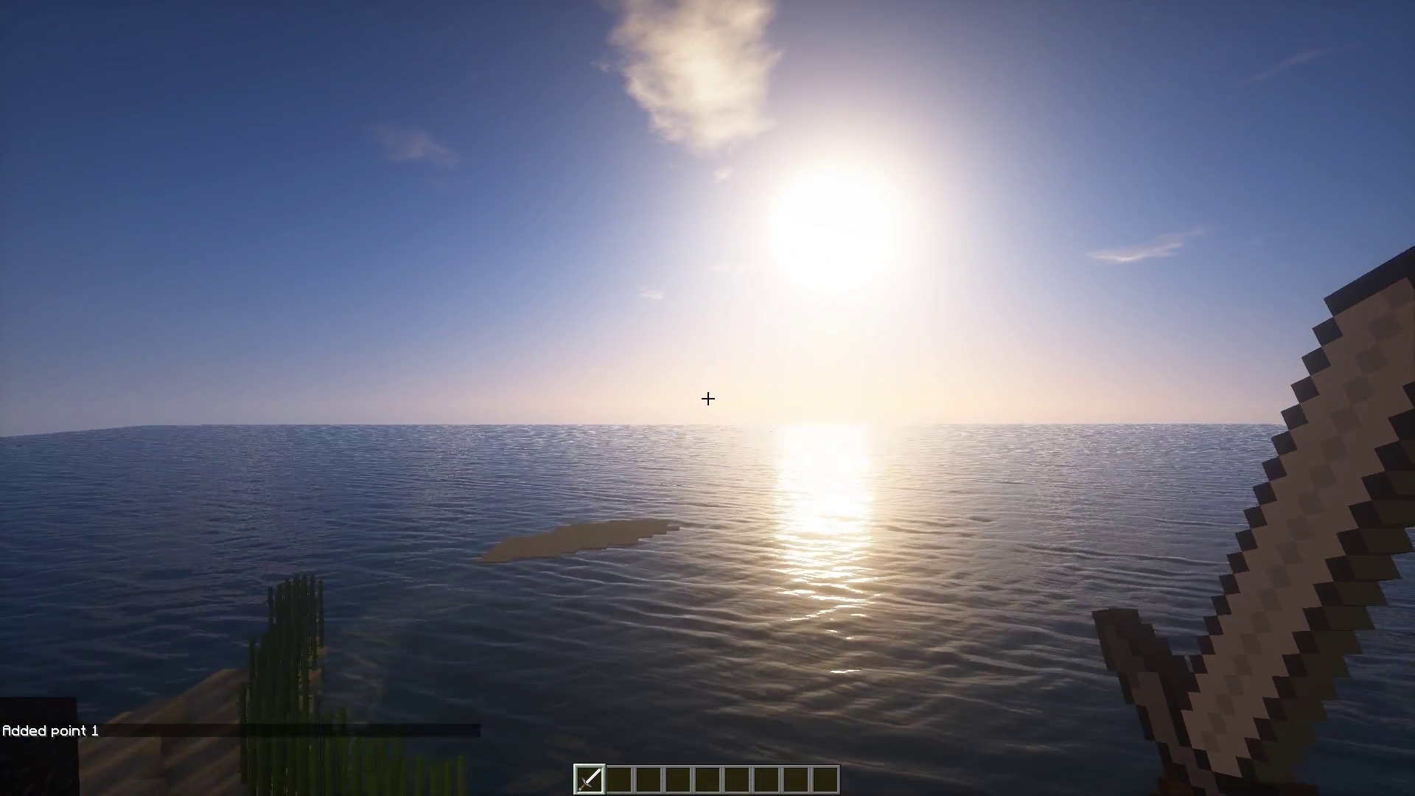
key("p")
Play the camera path with /cam start 1000 and again with /cam start 1200, and hide the game's on-screen interface.
key("slash")
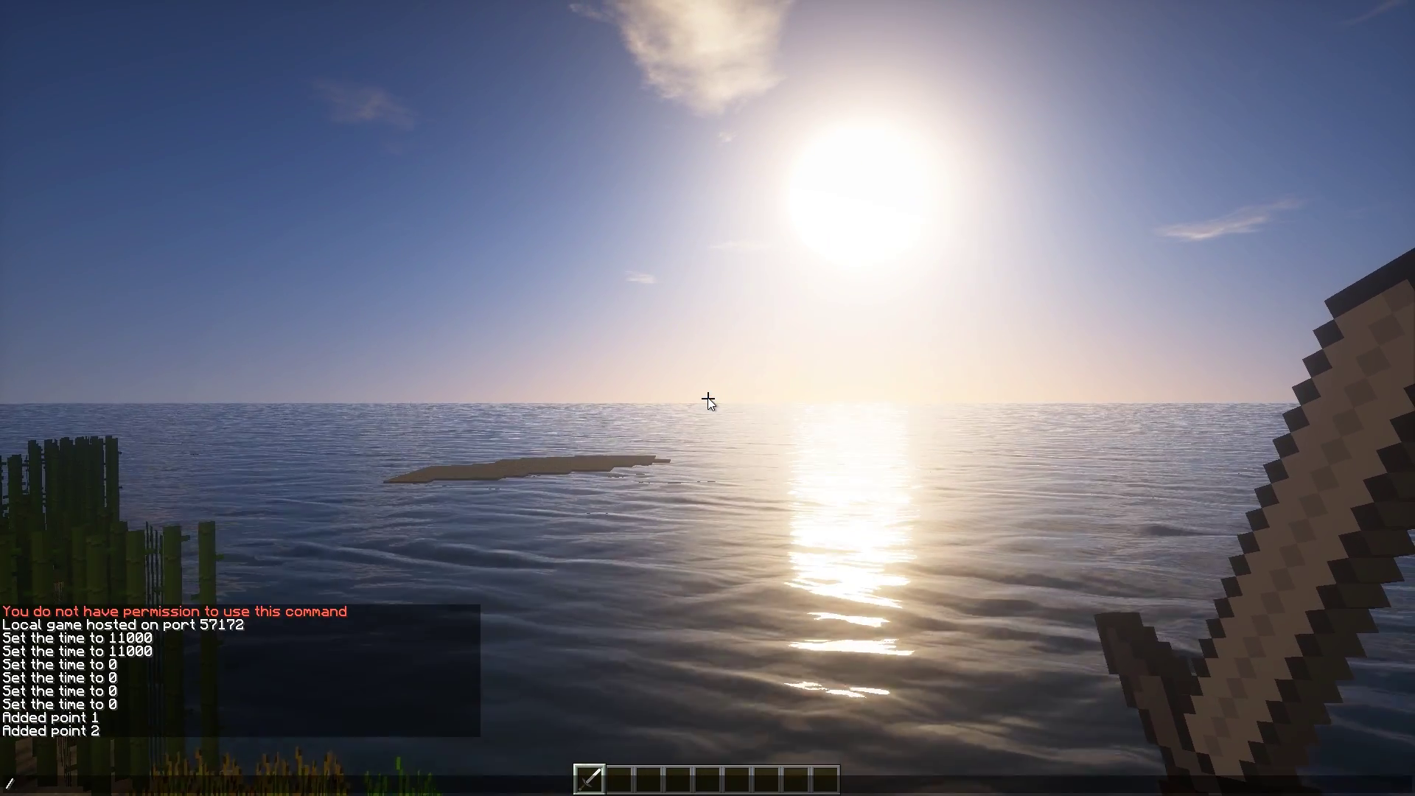
type("cam start 1")
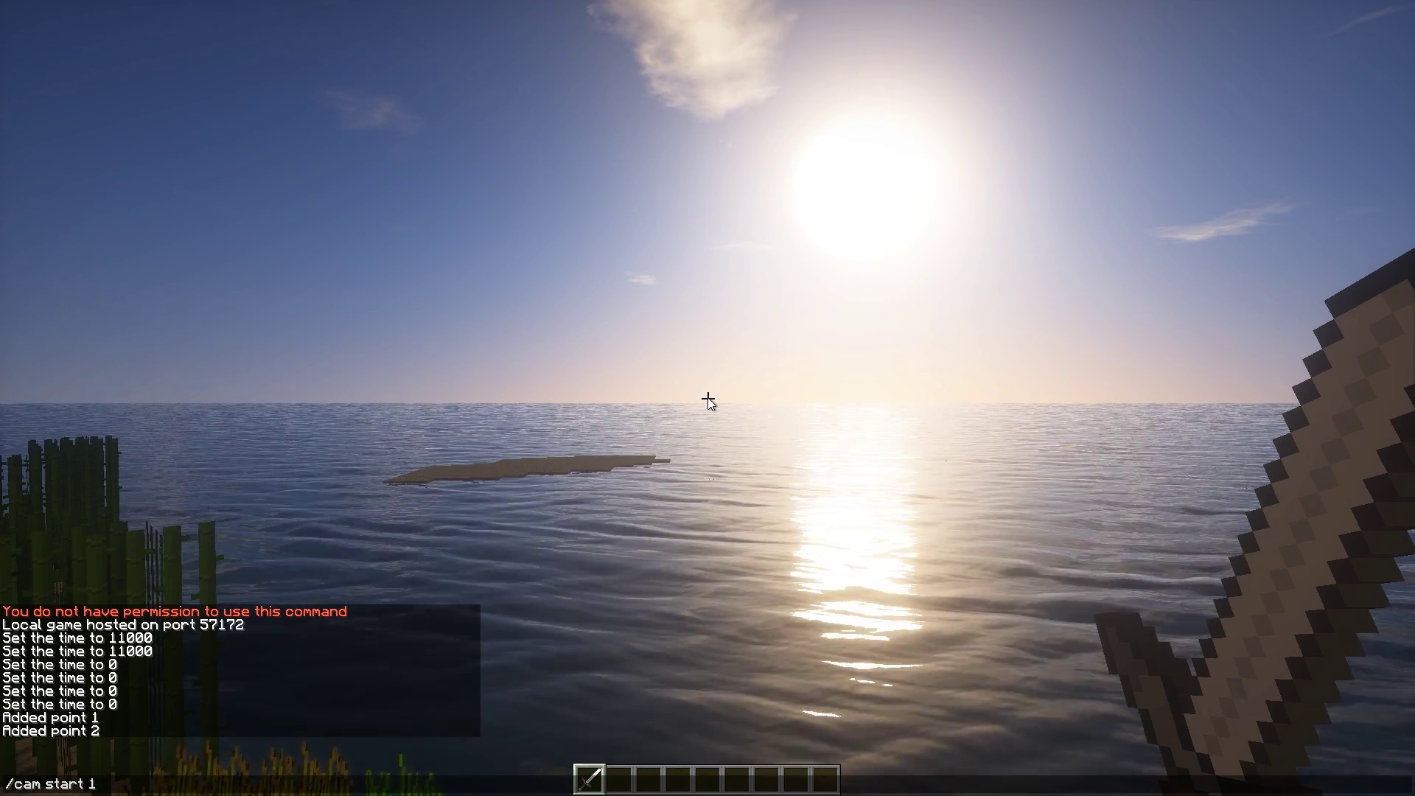
type("000")
key("Return")
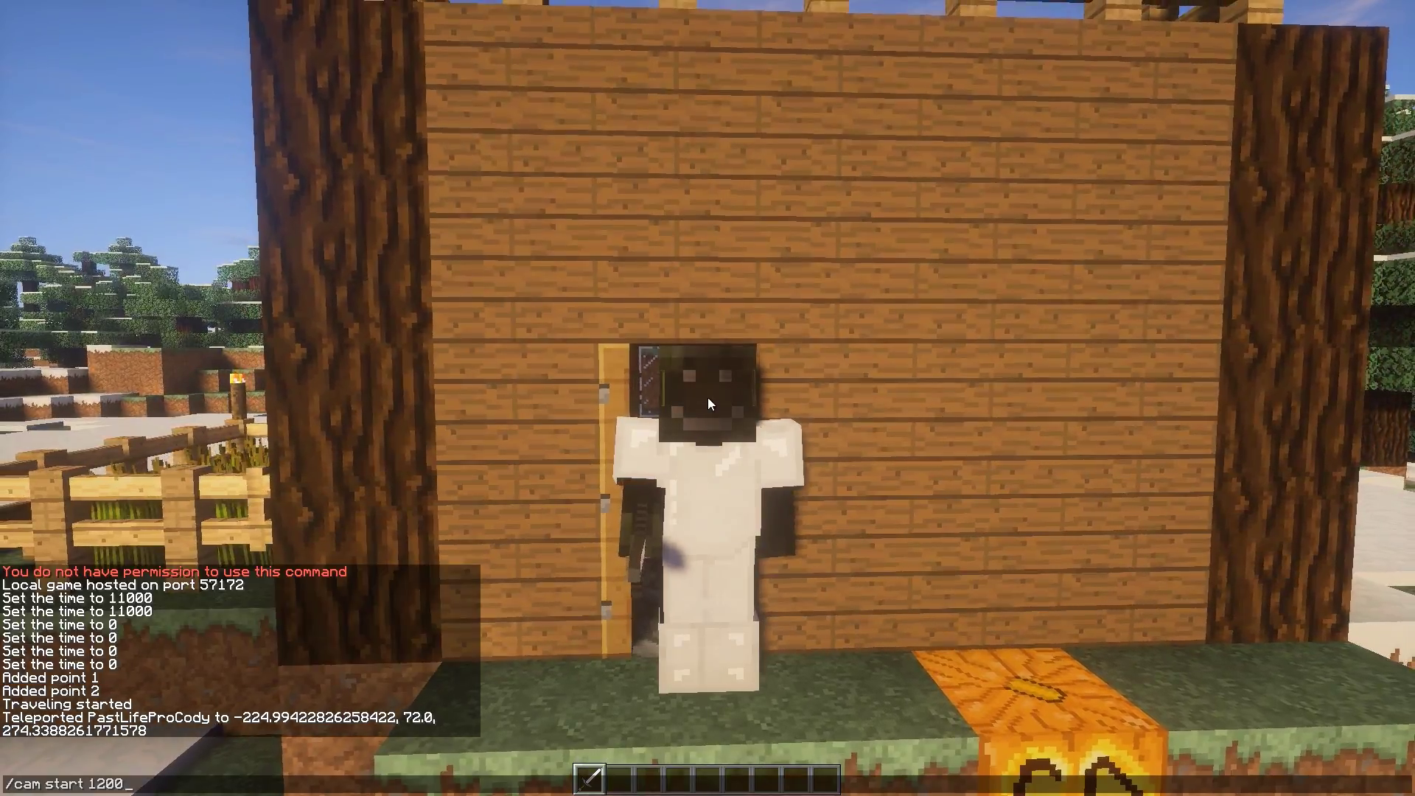
key("Return")
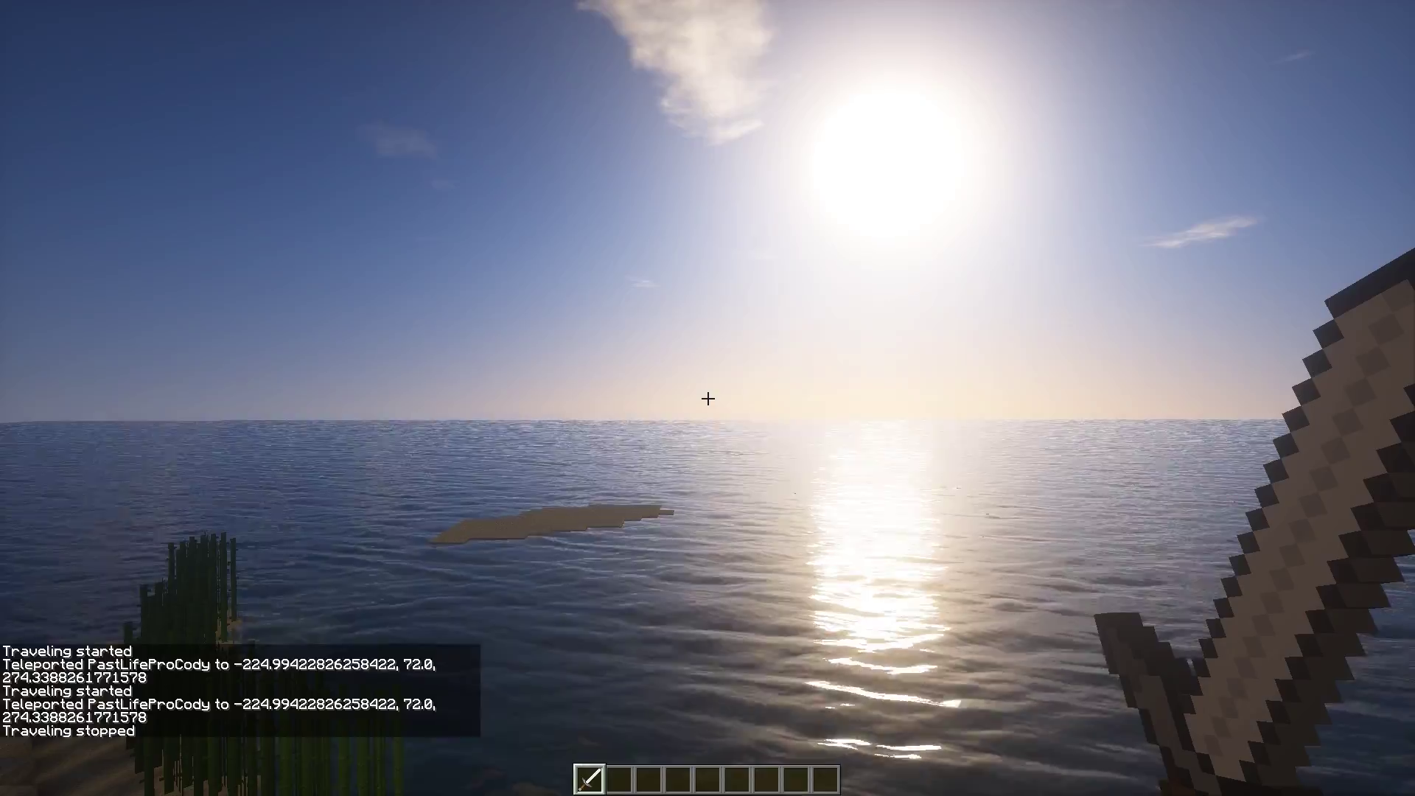
key("F1")
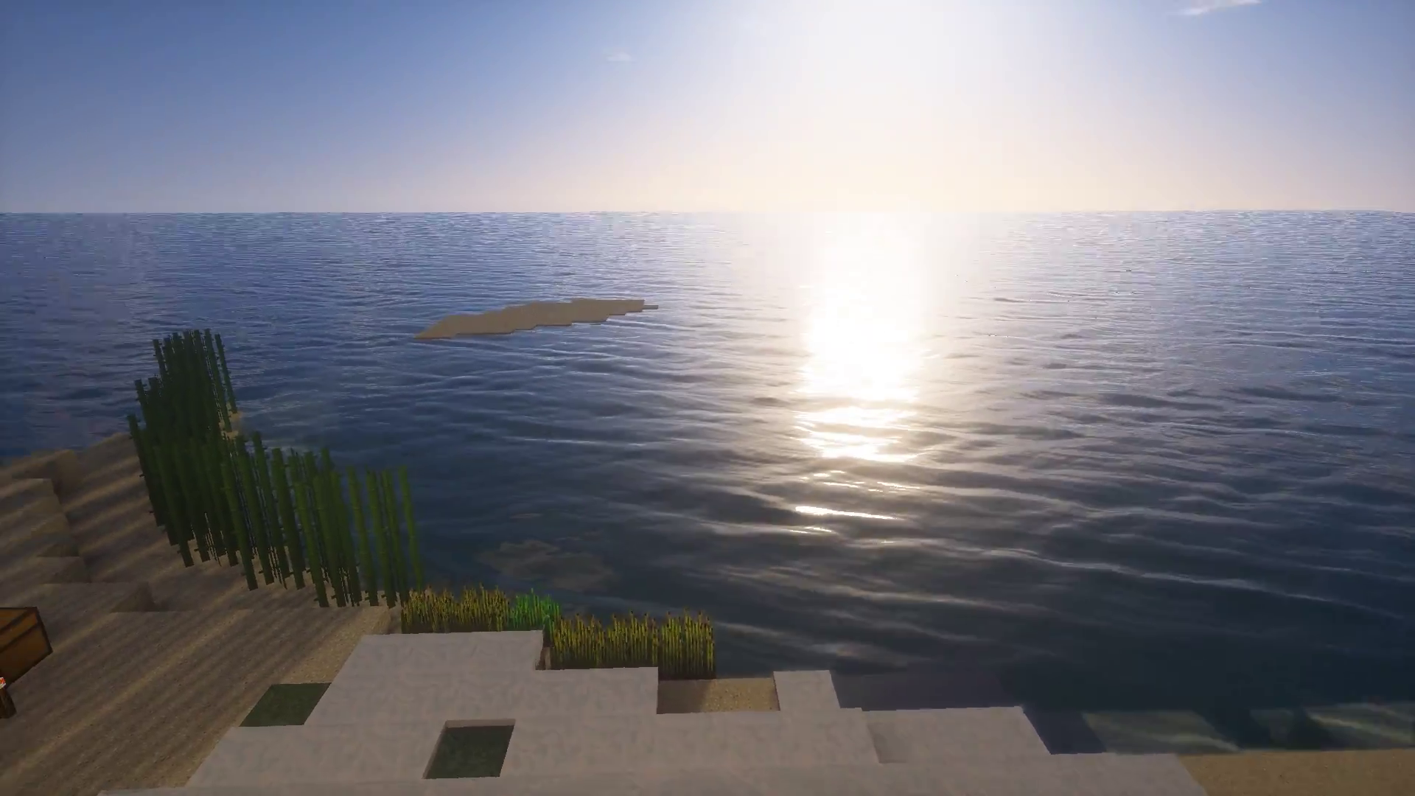